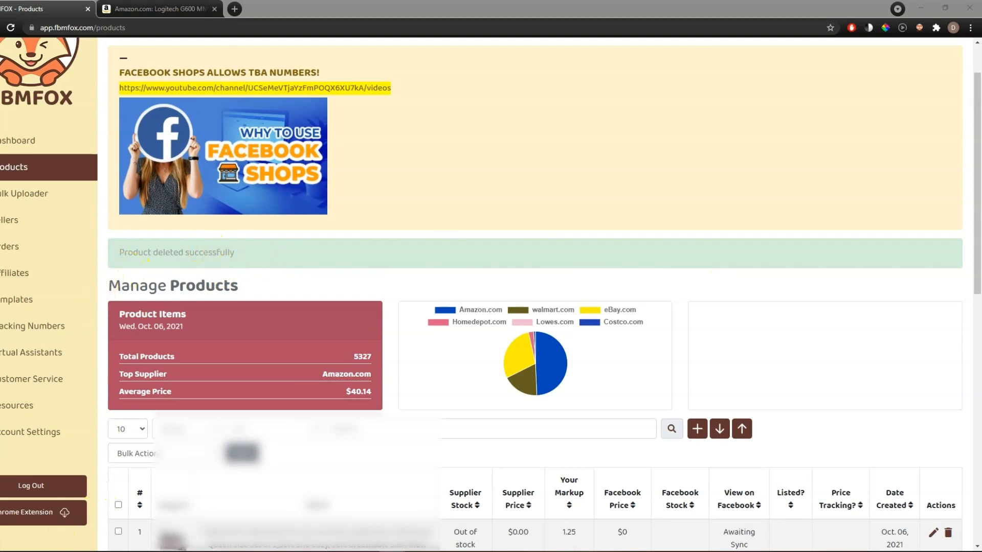
# Step: Go to the template management page and start creating a new template
pyautogui.click(18, 140)
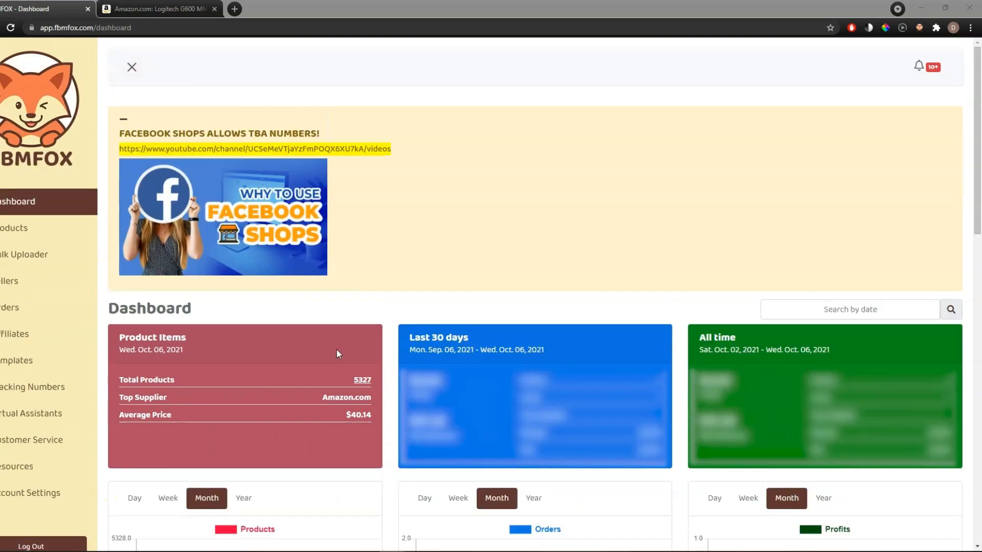
pyautogui.click(64, 375)
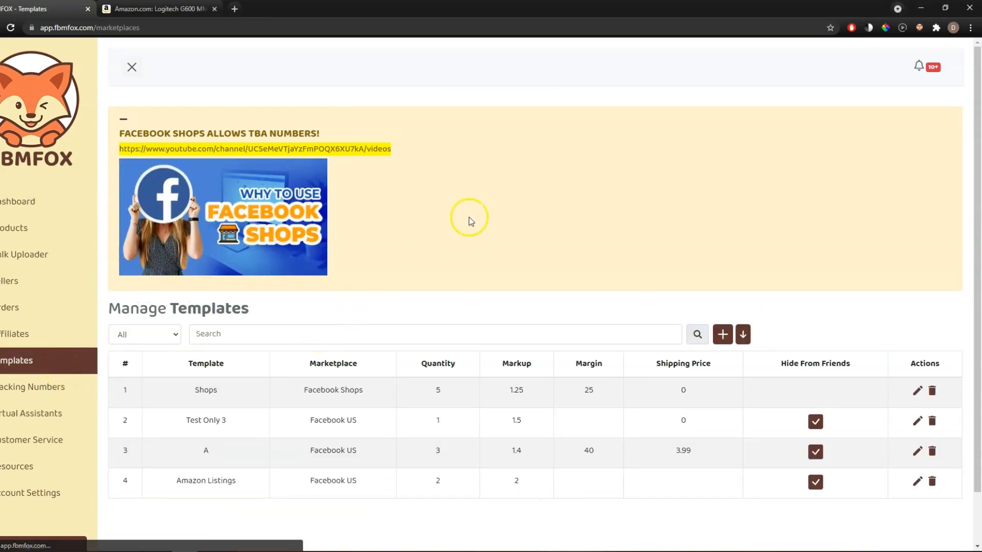
pyautogui.scroll(-1, 462, 213)
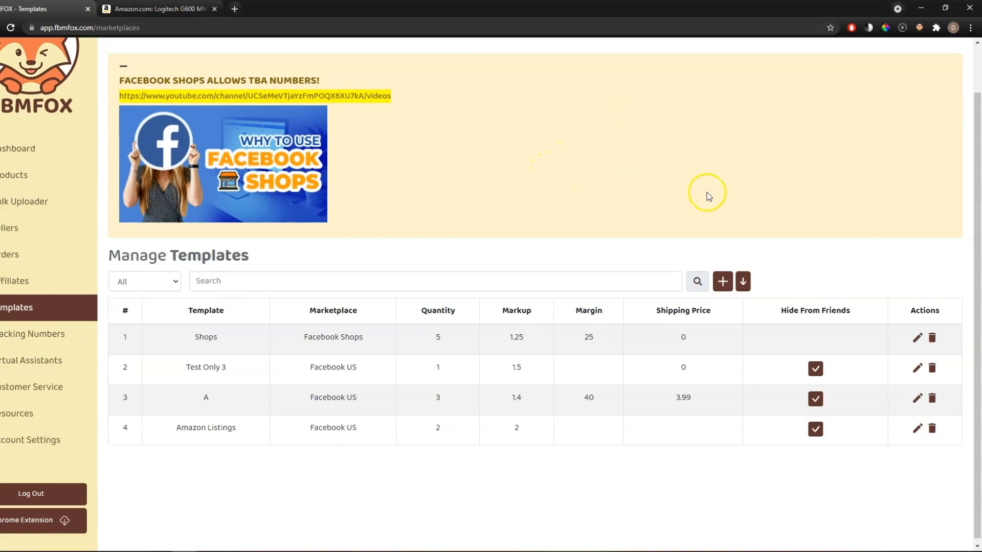
pyautogui.click(723, 281)
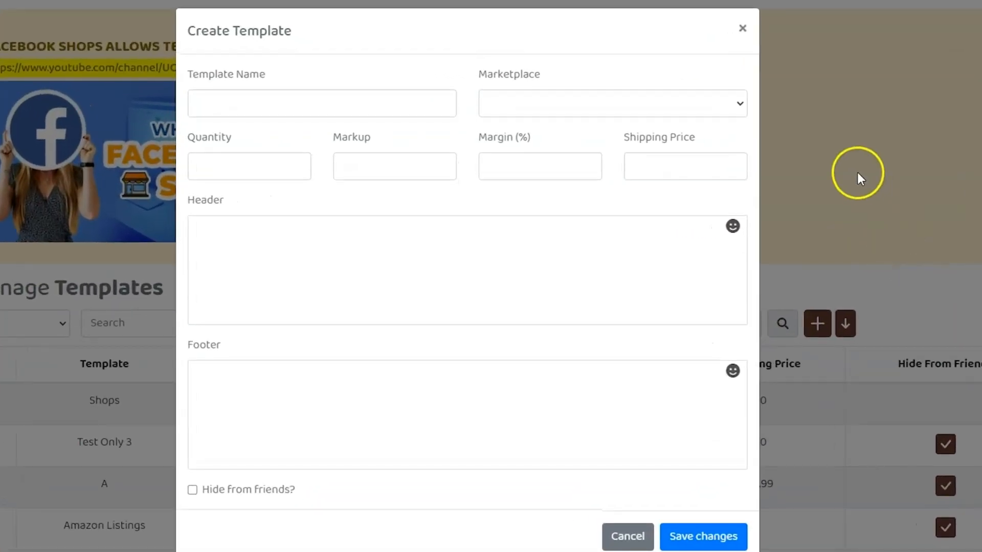
# Step: Name the template "Shops Test #1" and set its marketplace to Facebook Shops
pyautogui.click(284, 100)
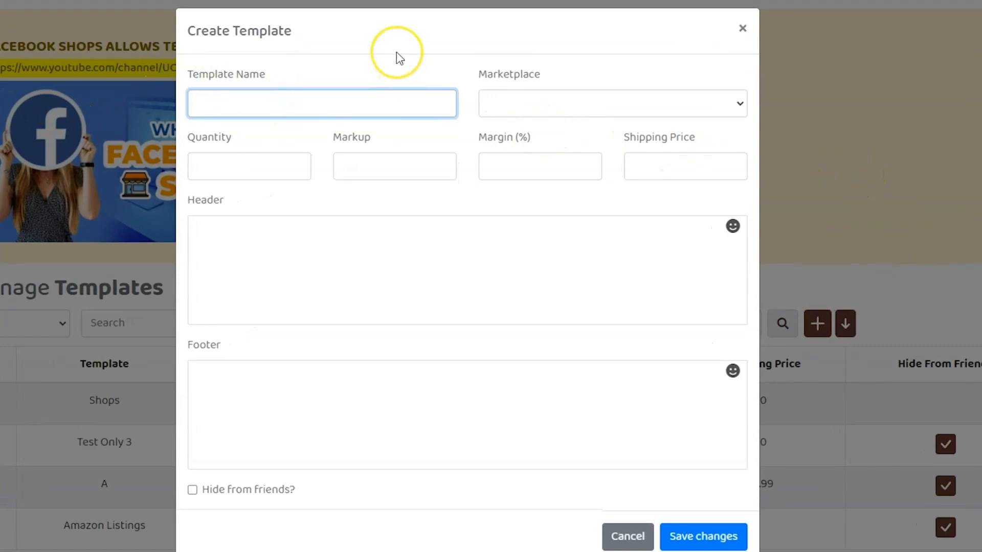
pyautogui.write('Shops Test #1')
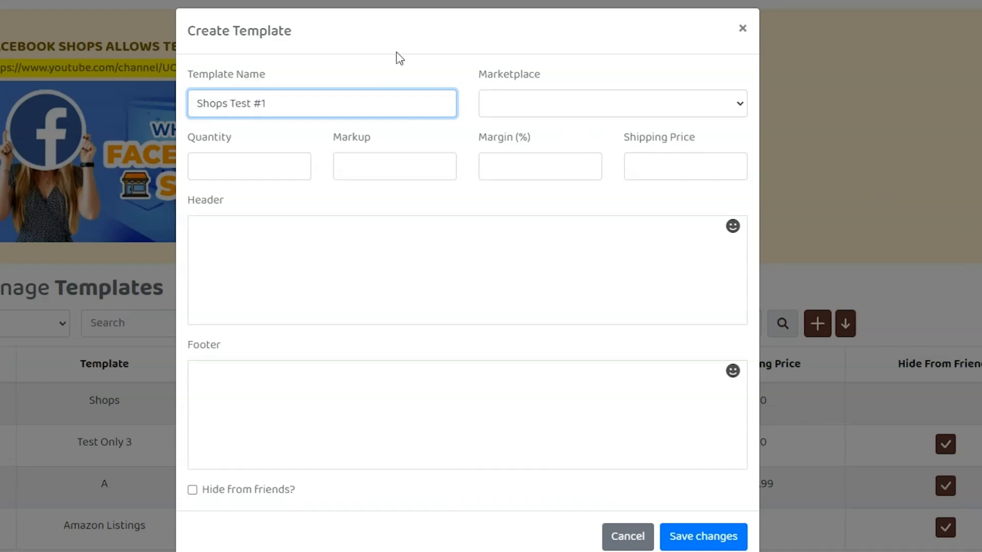
pyautogui.click(434, 57)
pyautogui.click(569, 101)
pyautogui.click(554, 187)
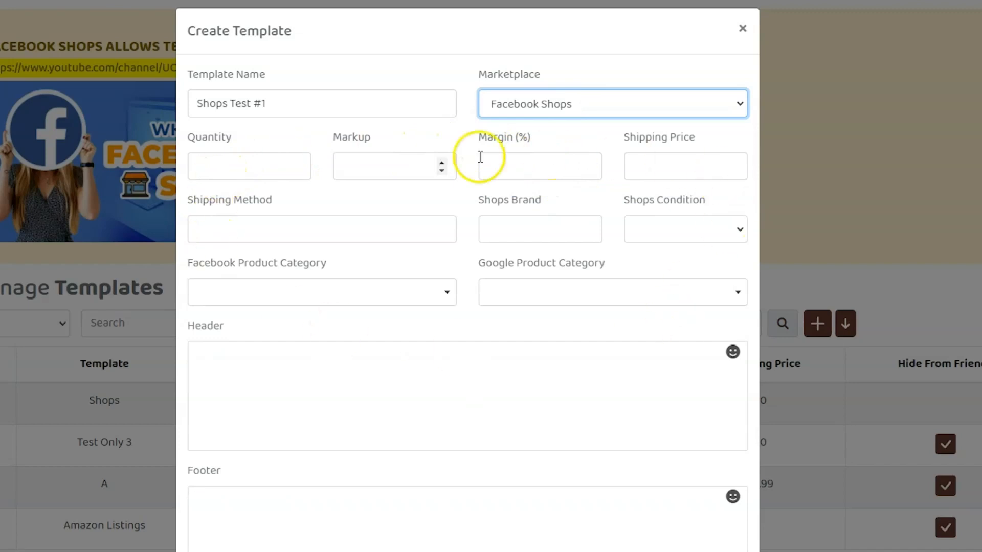
# Step: Set the template's quantity to 15 and its margin to 50%
pyautogui.click(236, 158)
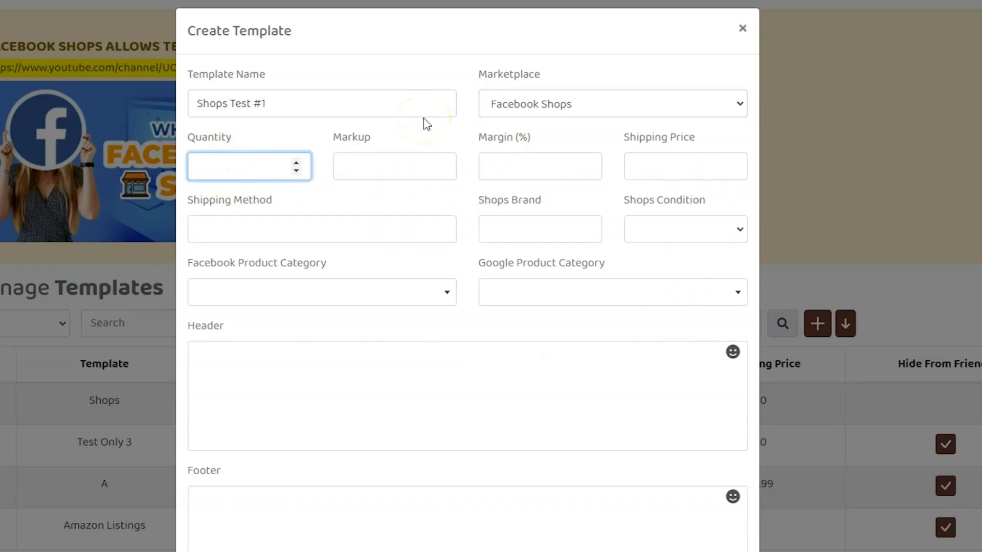
pyautogui.write('15')
pyautogui.click(516, 173)
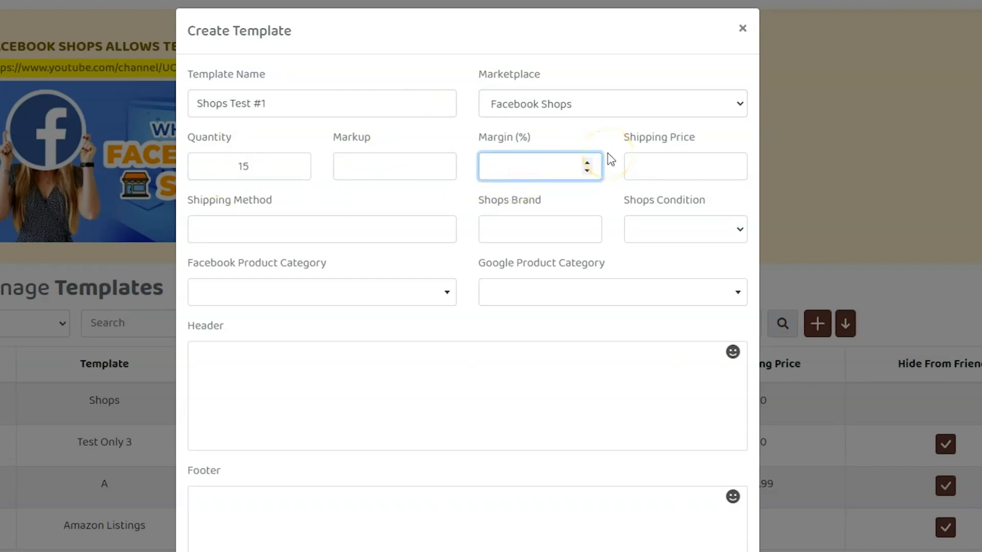
pyautogui.write('50')
pyautogui.click(612, 131)
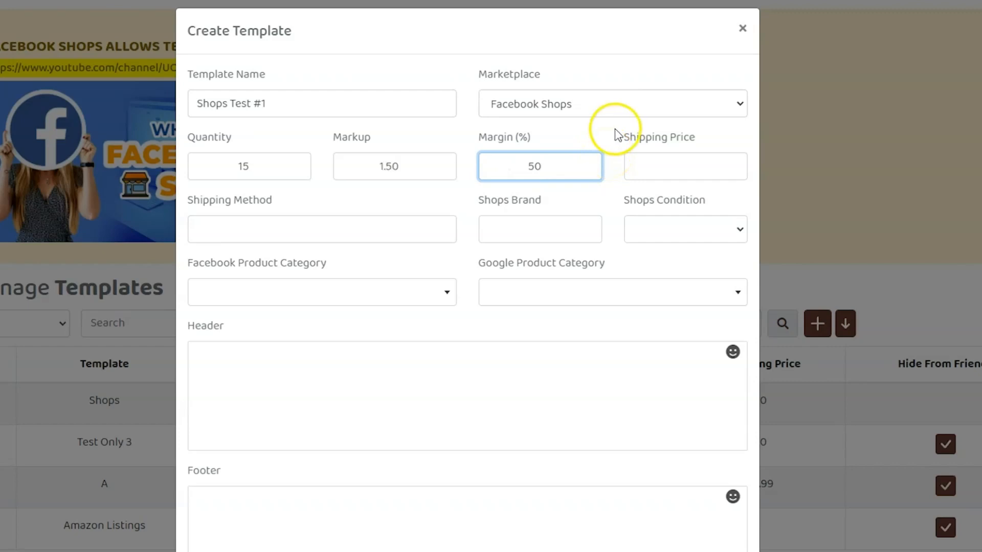
pyautogui.click(584, 196)
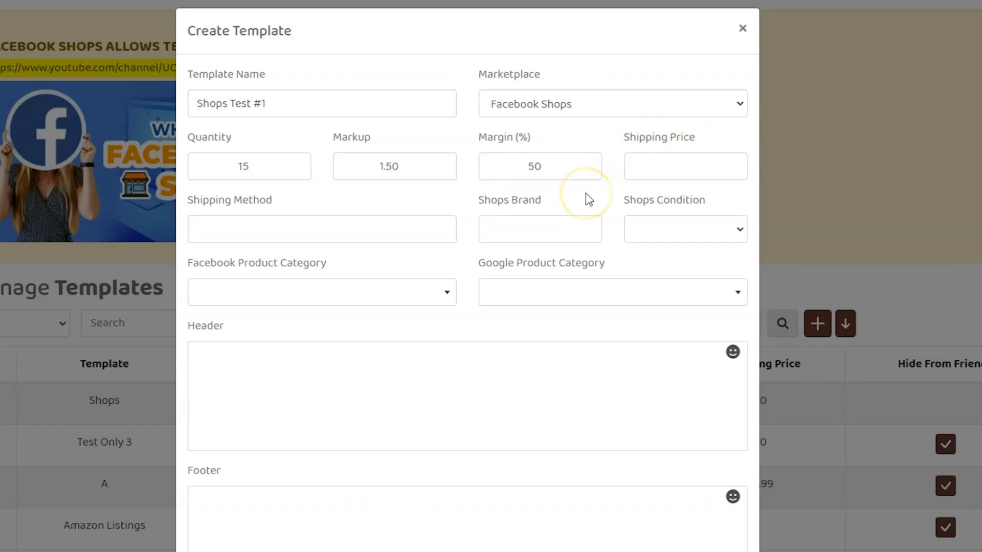
pyautogui.click(651, 166)
pyautogui.click(710, 132)
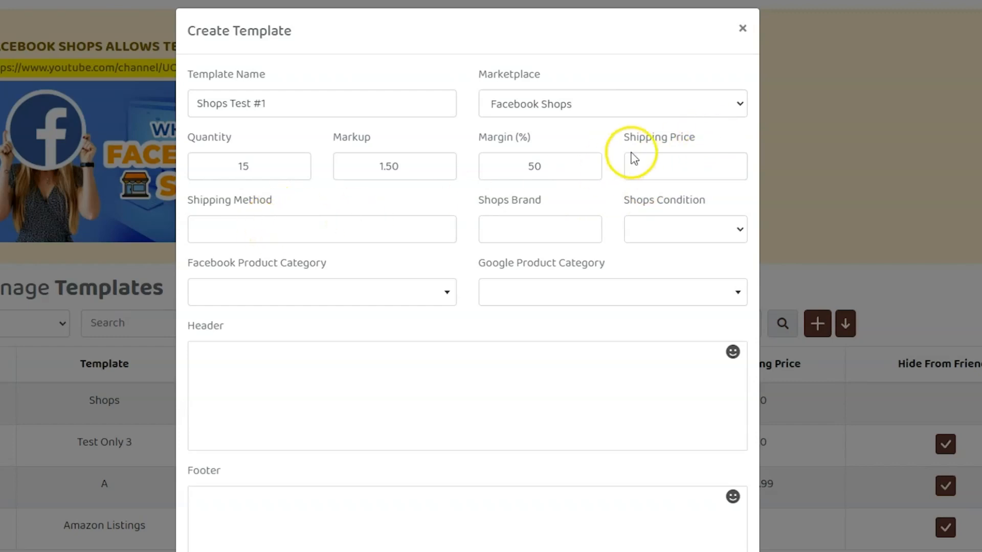
pyautogui.tripleClick(689, 138)
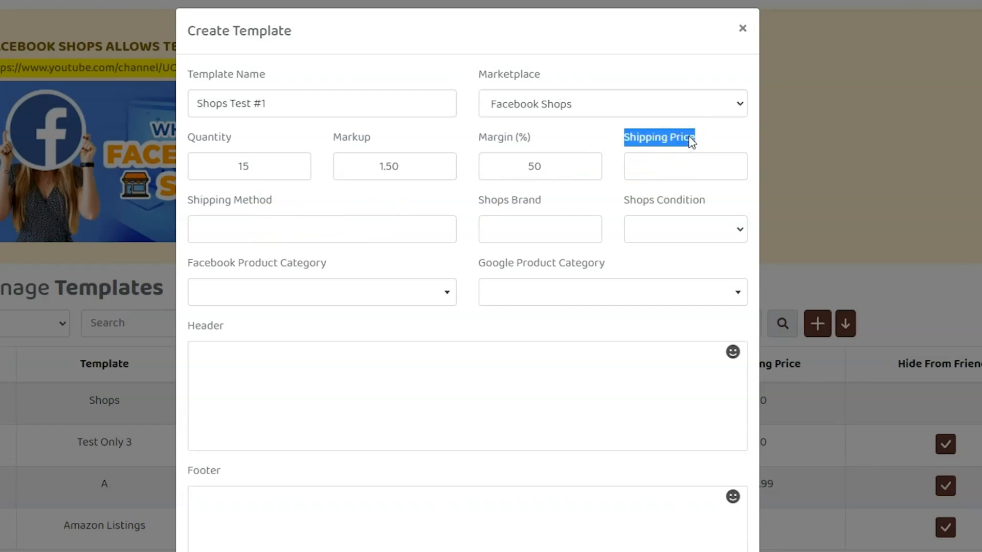
pyautogui.click(264, 228)
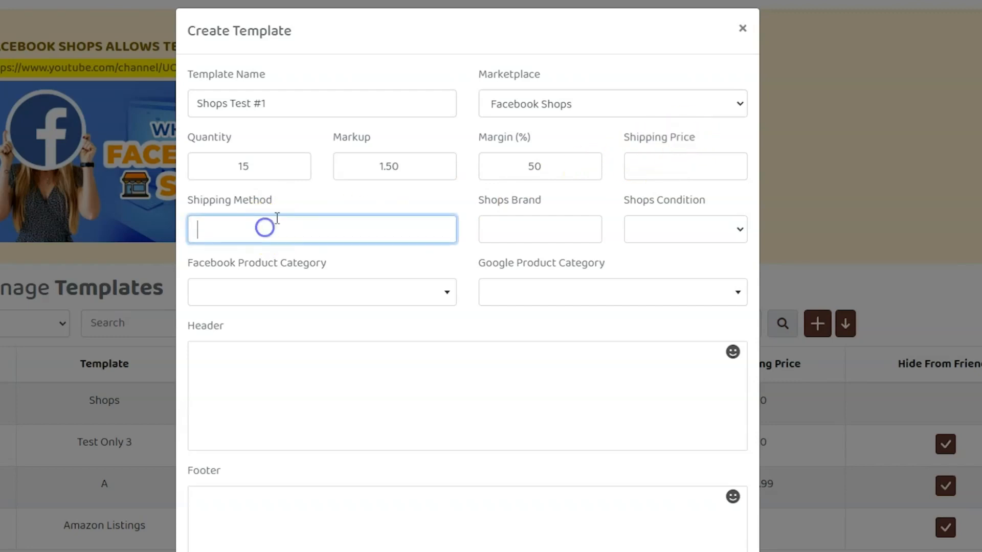
pyautogui.click(330, 197)
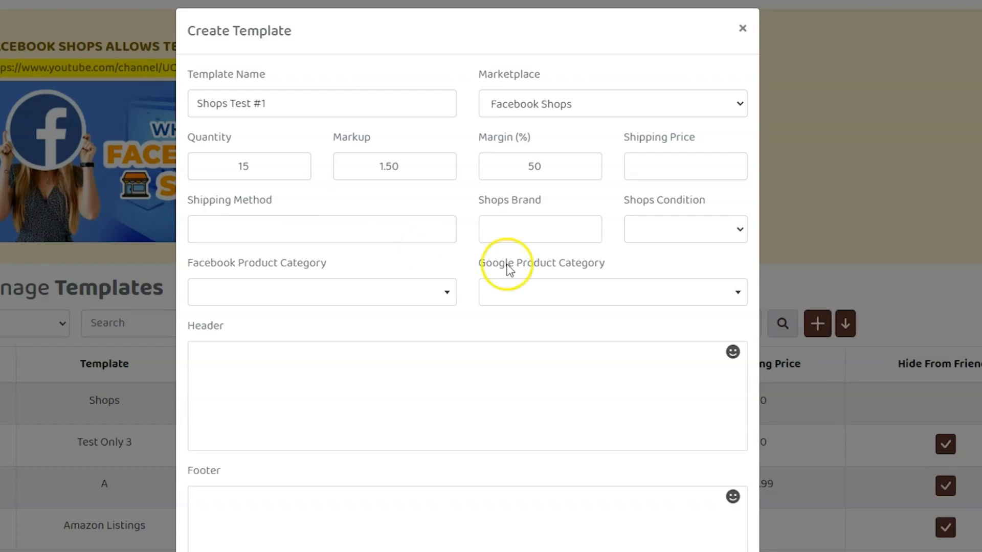
# Step: Enter "Brand #1" as the shops brand and set the shops condition to New
pyautogui.click(576, 239)
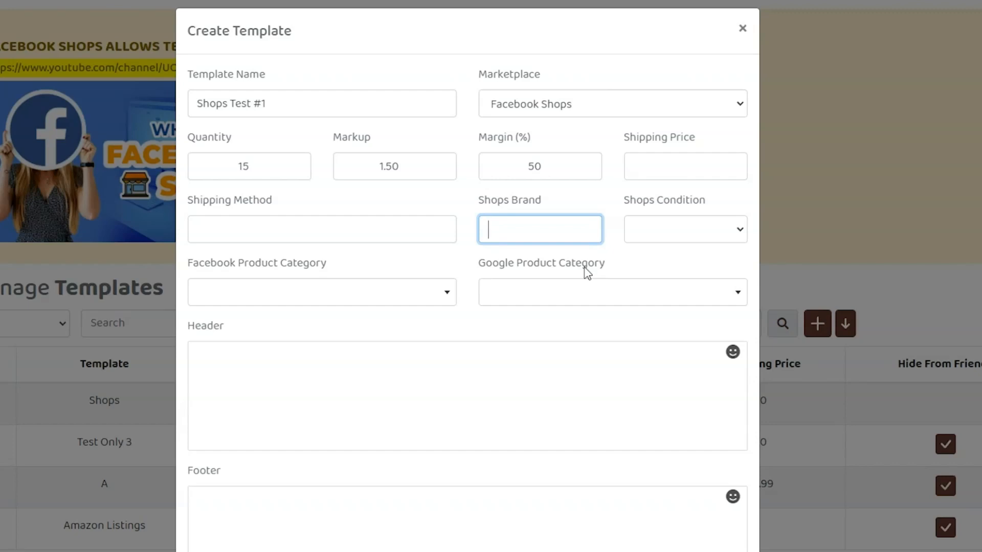
pyautogui.click(592, 267)
pyautogui.click(698, 251)
pyautogui.write('Brand #1')
pyautogui.click(701, 236)
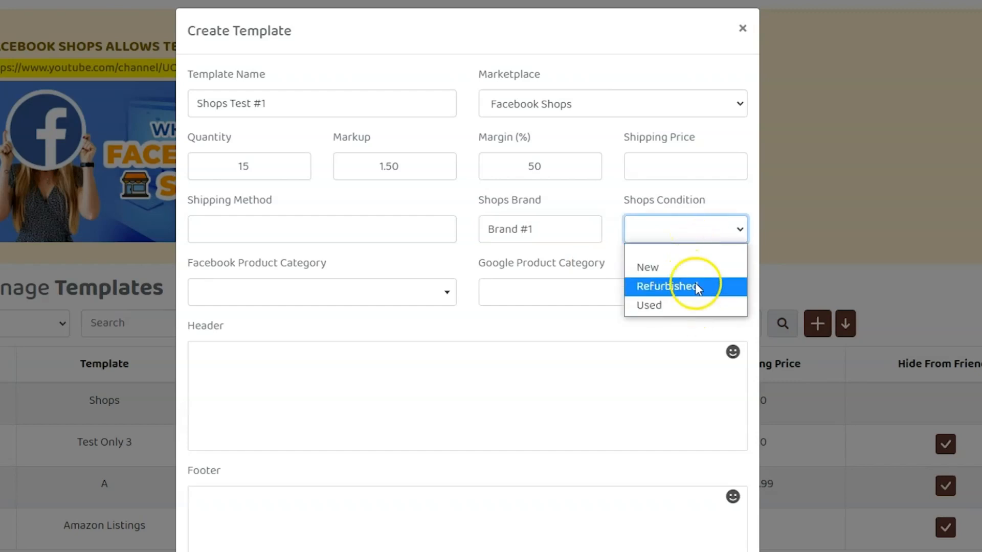
pyautogui.click(700, 267)
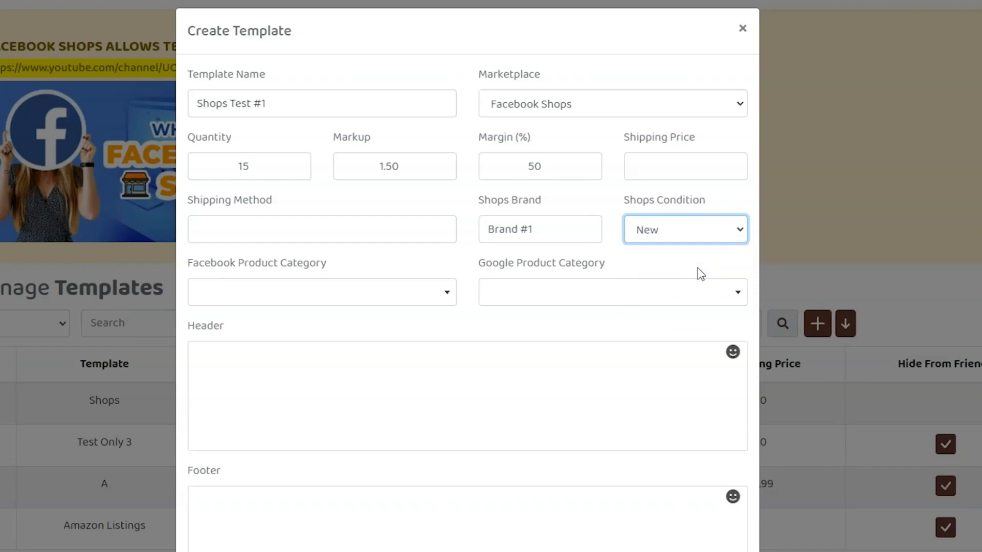
pyautogui.click(700, 272)
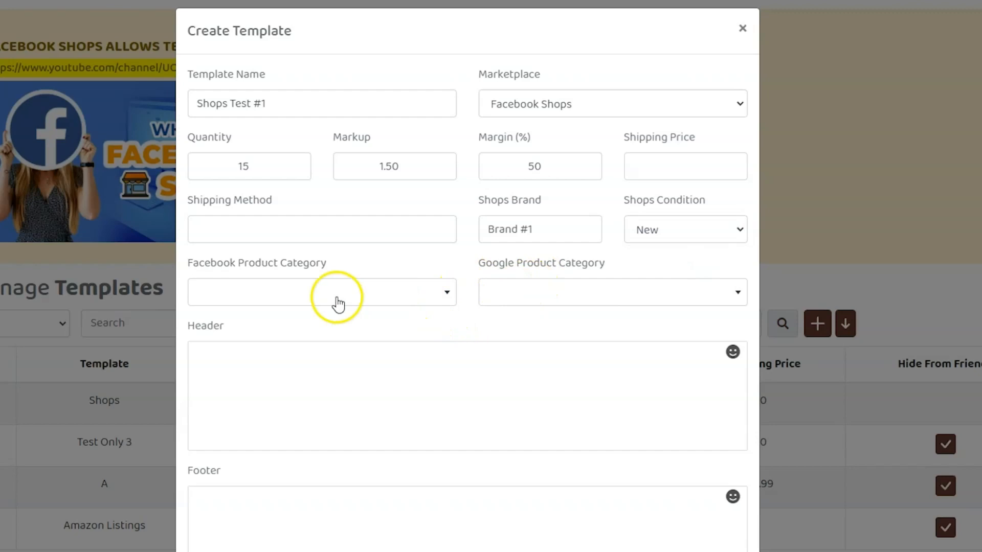
# Step: Search the Facebook product categories for "home good" and choose Home > Home Goods
pyautogui.click(407, 282)
pyautogui.click(386, 299)
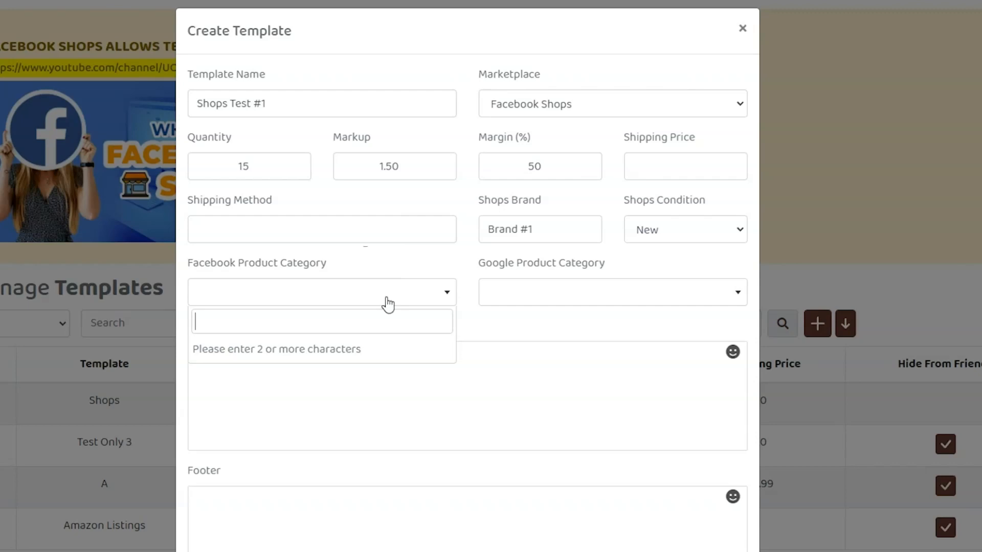
pyautogui.write('home')
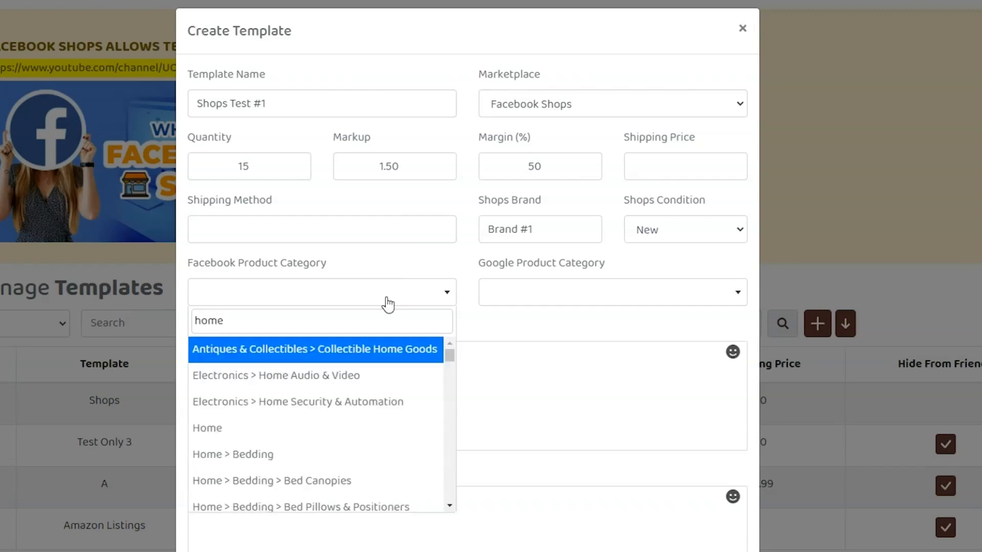
pyautogui.click(407, 348)
pyautogui.scroll(-2, 381, 401)
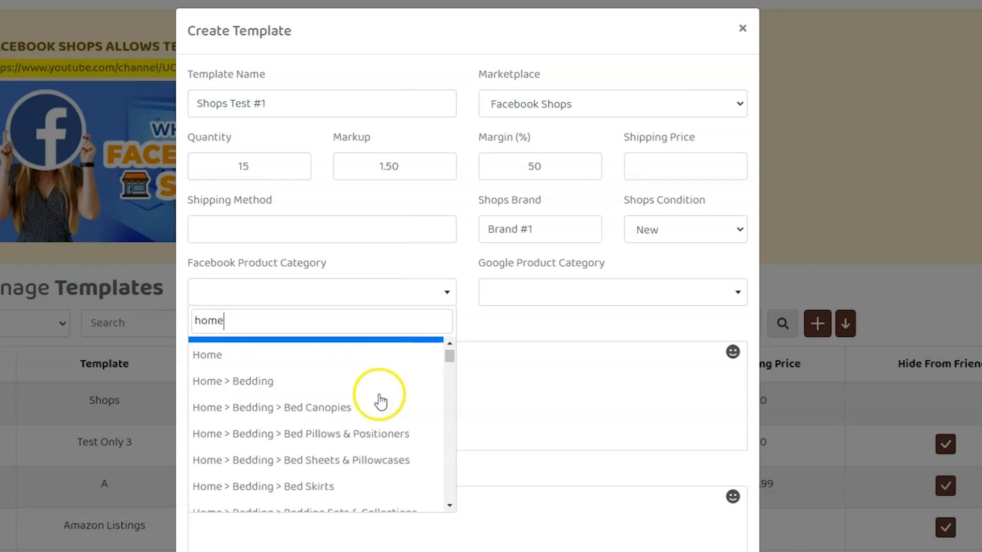
pyautogui.scroll(2, 381, 401)
pyautogui.write('good')
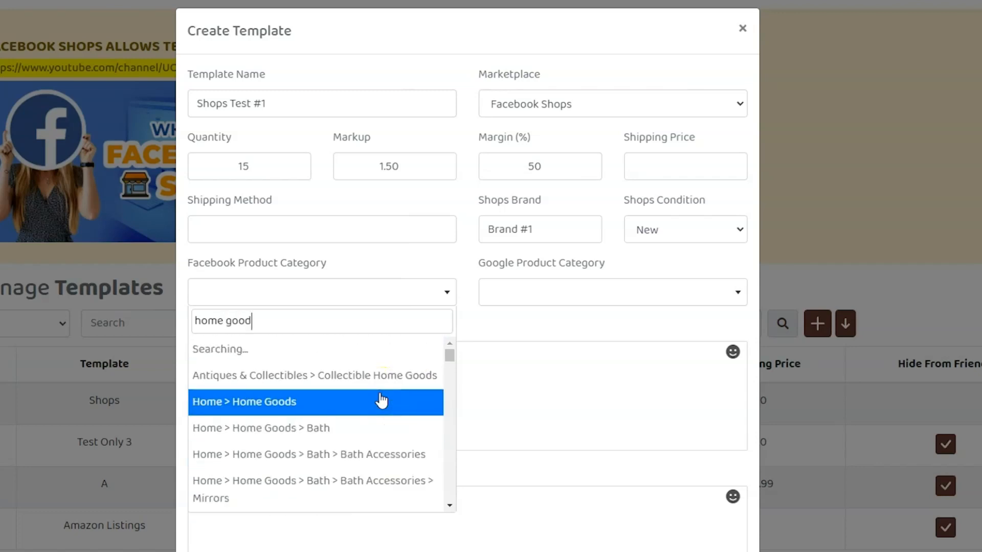
pyautogui.click(381, 391)
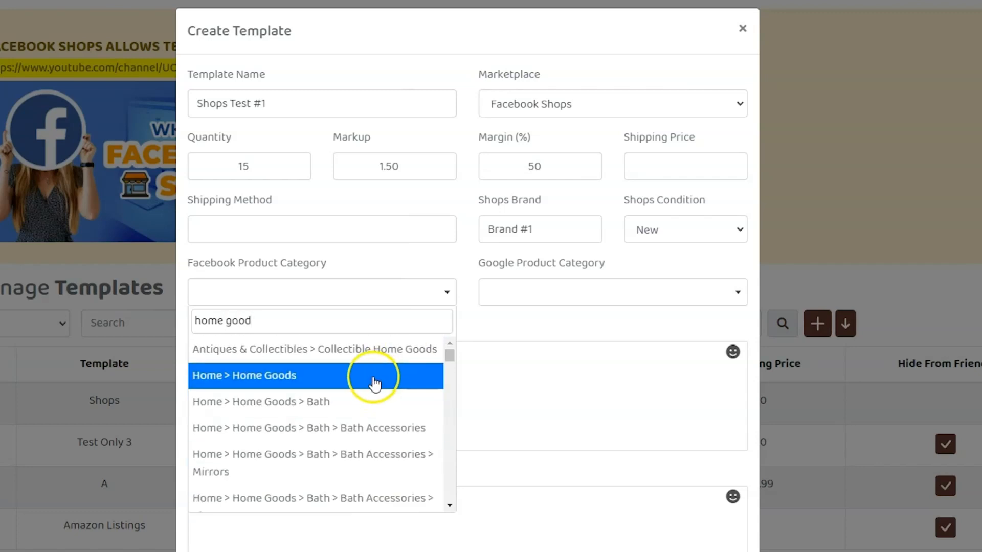
pyautogui.click(373, 384)
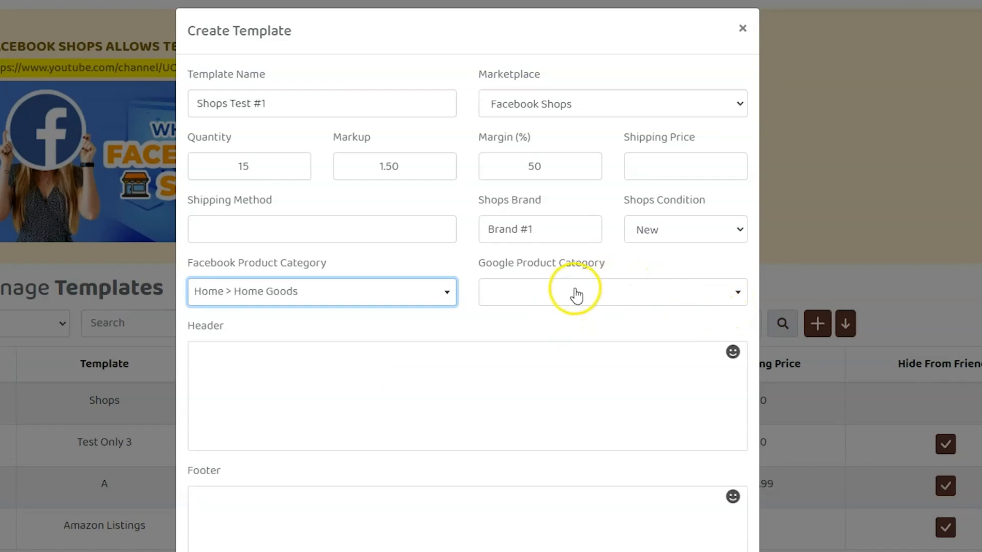
# Step: Search the Google product categories for "home" and choose Home & Garden
pyautogui.click(575, 294)
pyautogui.click(574, 290)
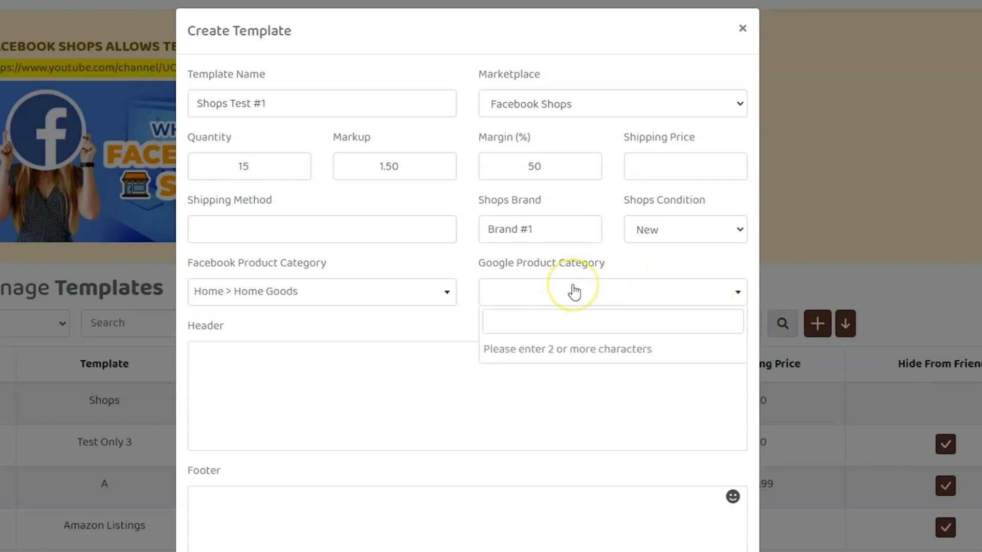
pyautogui.write('goo')
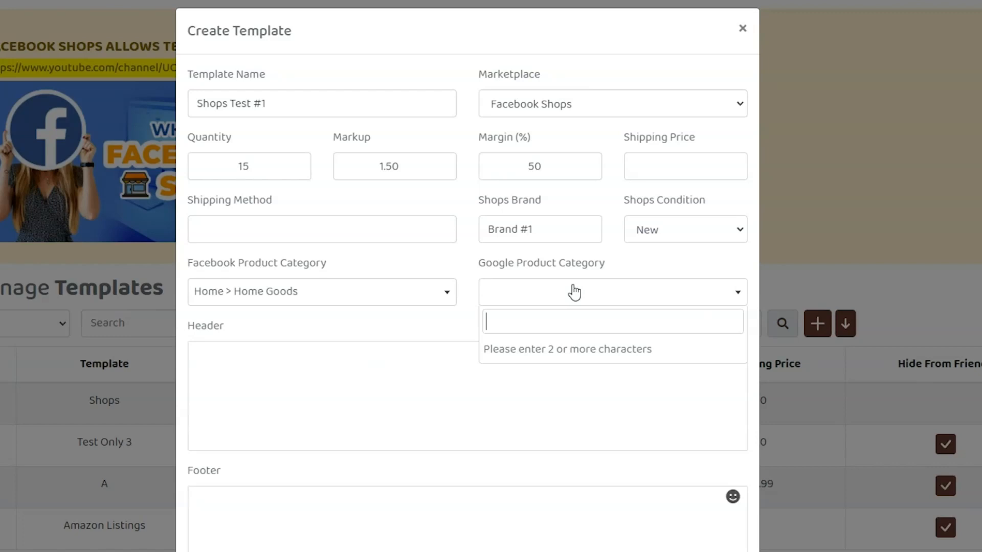
pyautogui.write('home')
pyautogui.click(639, 404)
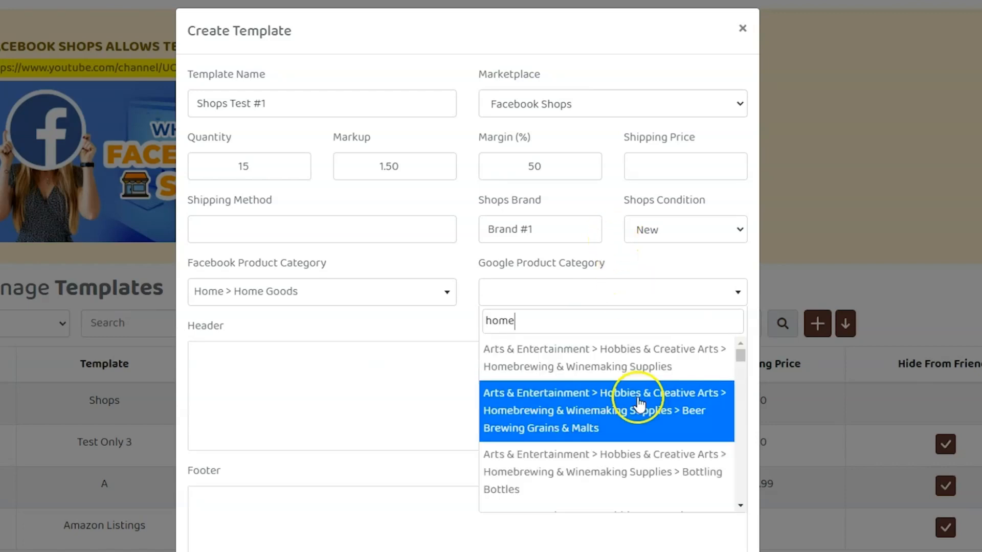
pyautogui.write('goods')
pyautogui.press('BackSpace')
pyautogui.press('BackSpace')
pyautogui.press('BackSpace')
pyautogui.press('BackSpace')
pyautogui.press('BackSpace')
pyautogui.scroll(-10, 643, 409)
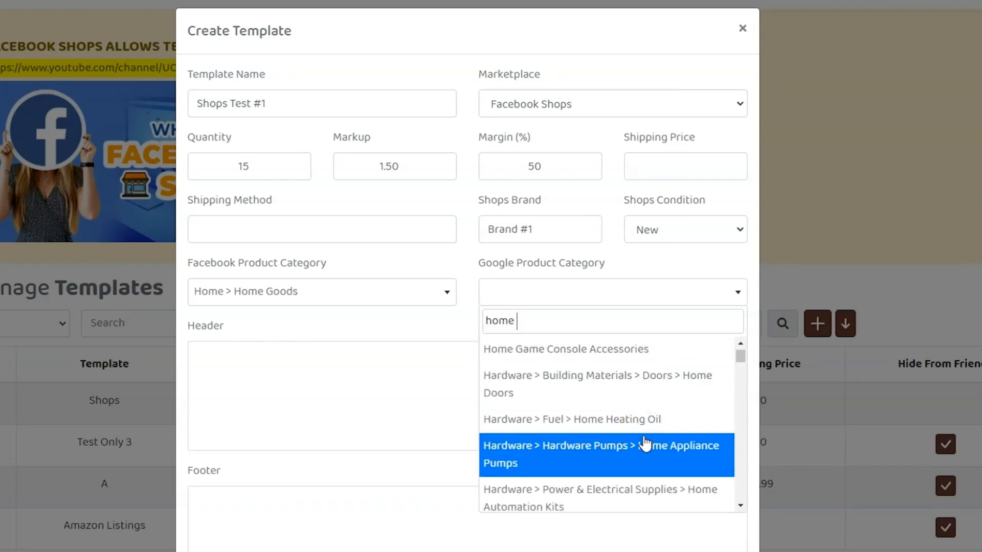
pyautogui.scroll(-3, 664, 438)
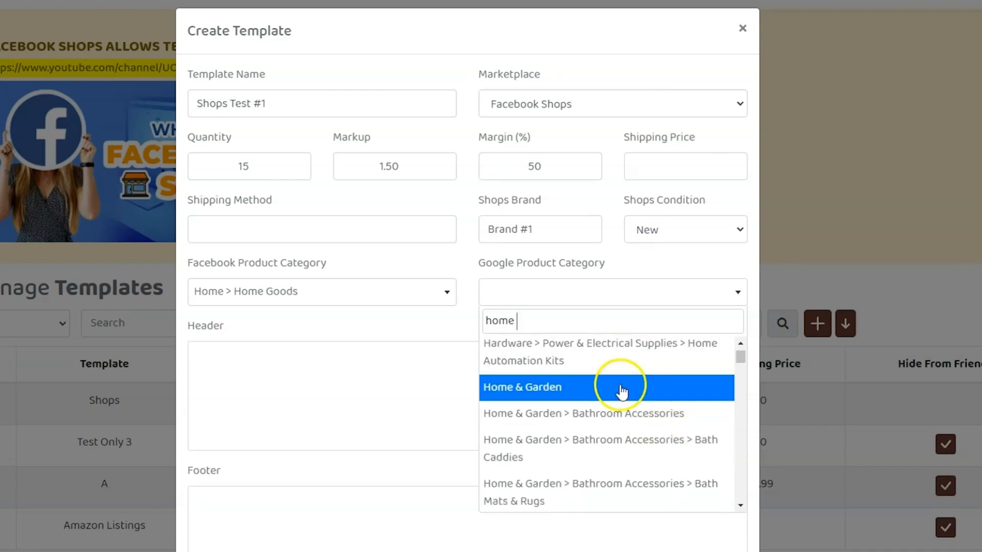
pyautogui.click(628, 394)
pyautogui.click(310, 327)
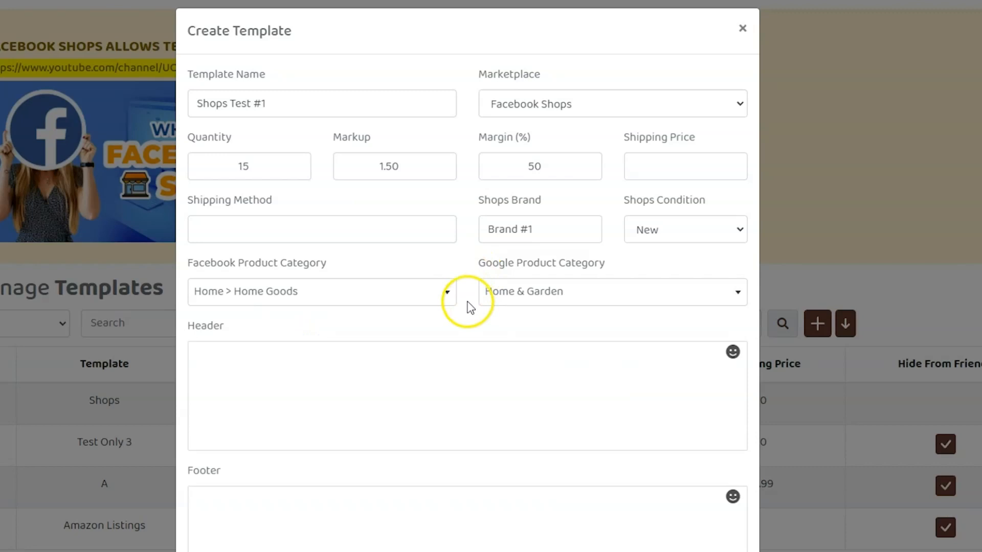
# Step: Insert a fire emoji into the template's header text
pyautogui.click(528, 362)
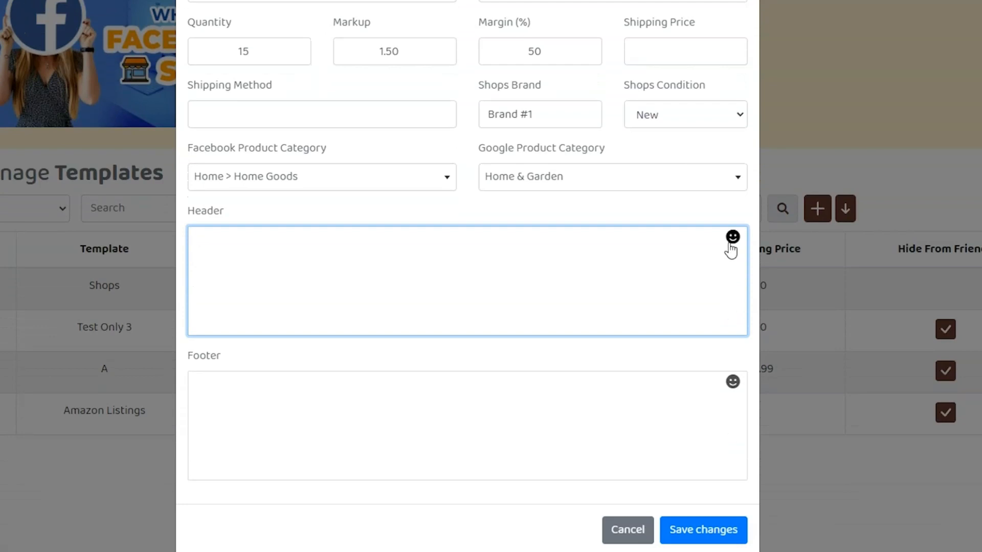
pyautogui.click(607, 272)
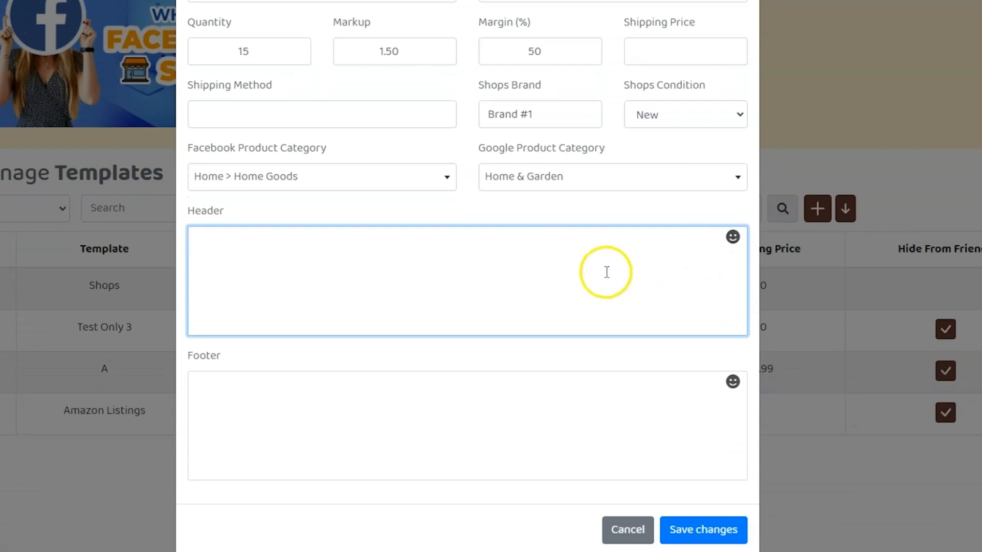
pyautogui.click(732, 237)
pyautogui.click(608, 391)
# Step: Fill the template header with a fire emoji, an OK-hand emoji and the text "Thanks for checking out this great product."
pyautogui.click(732, 238)
pyautogui.click(733, 240)
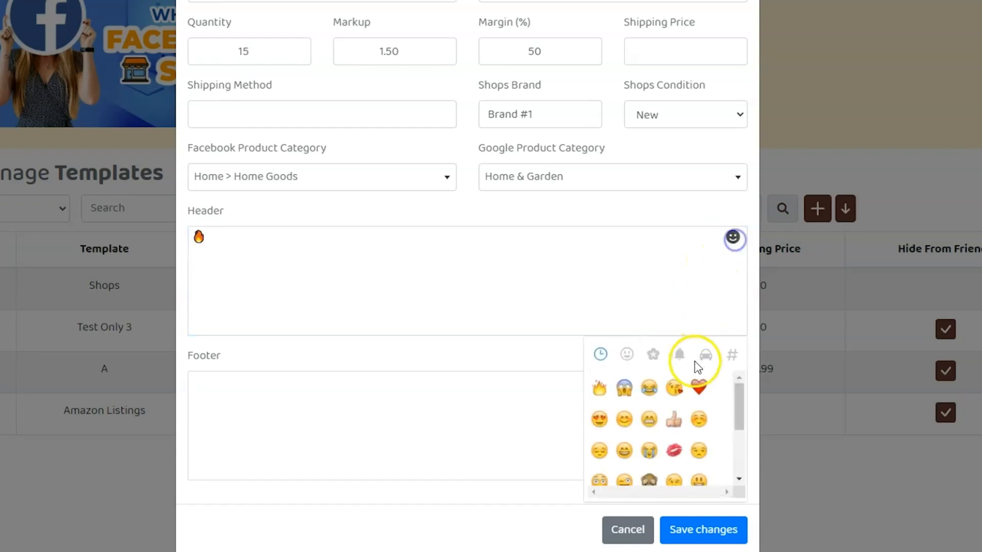
pyautogui.scroll(-3, 669, 416)
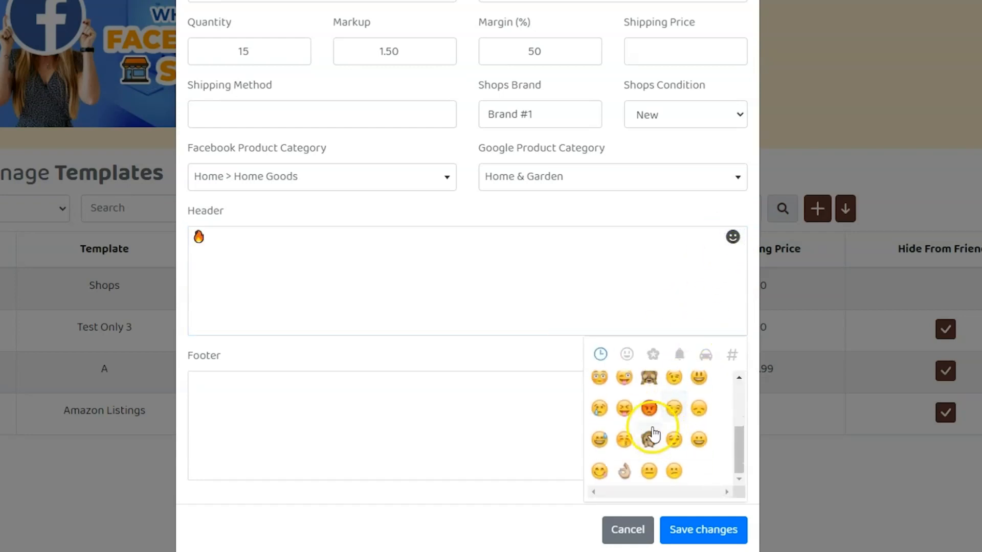
pyautogui.click(625, 469)
pyautogui.click(431, 246)
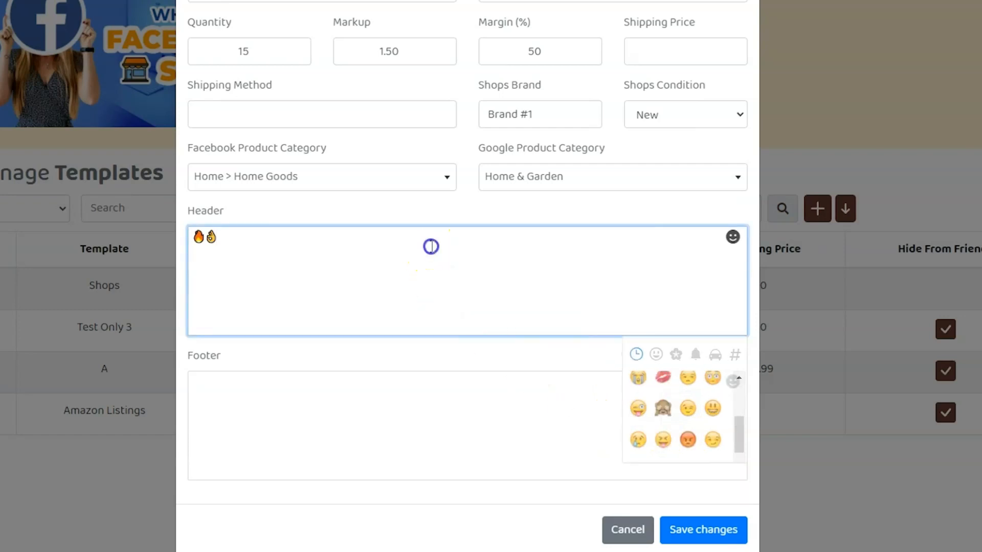
pyautogui.write('Thanks for checking out this great product.')
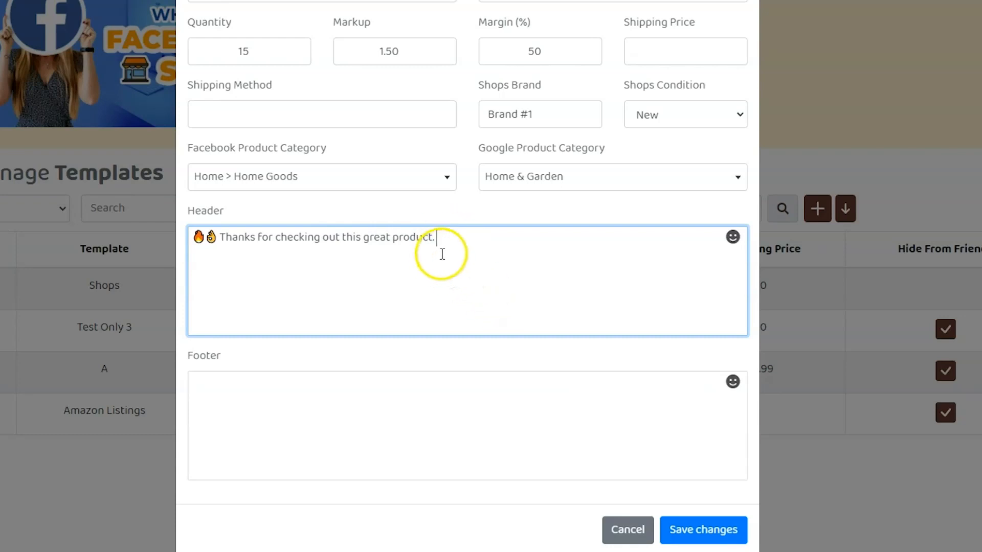
# Step: Enter "Thanks for your time." as the template's footer and save the template
pyautogui.click(416, 412)
pyautogui.write('Thanks for your time.')
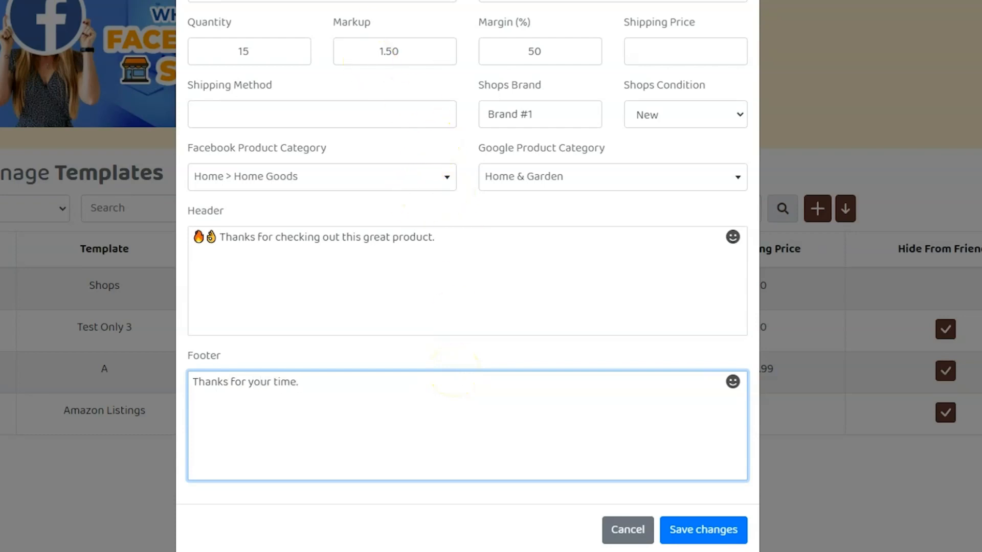
pyautogui.click(732, 537)
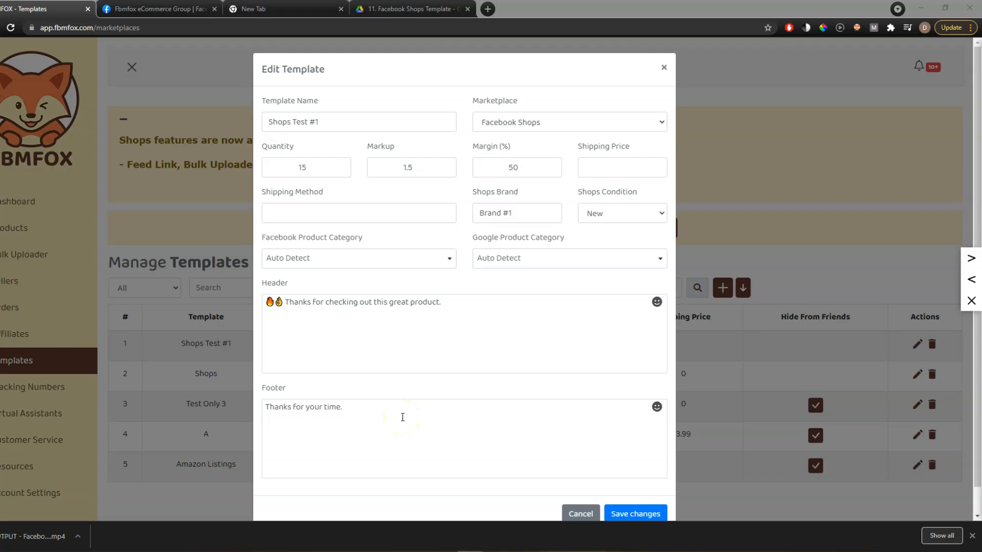
# Step: Search the template's Facebook product categories for "baby", then clear the search text
pyautogui.click(397, 260)
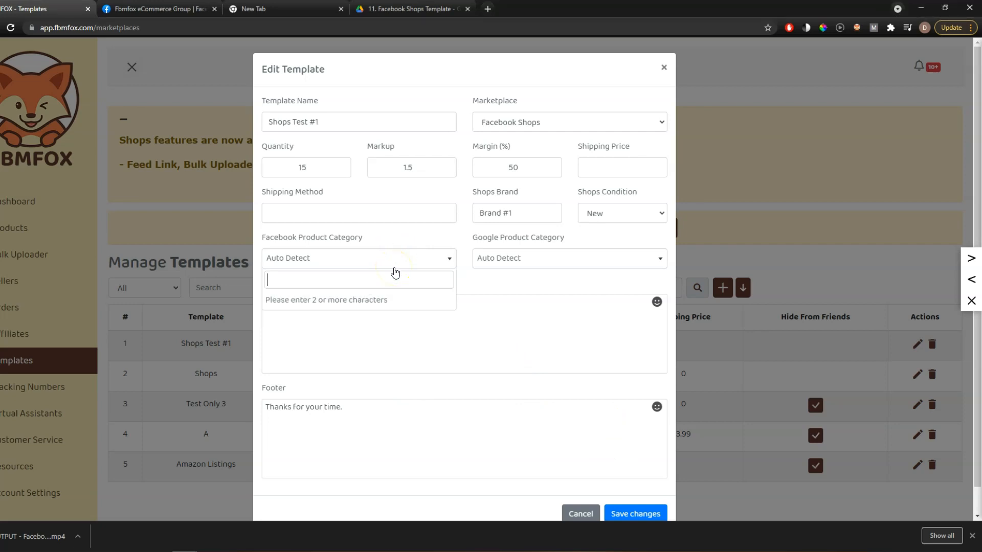
pyautogui.write('baby')
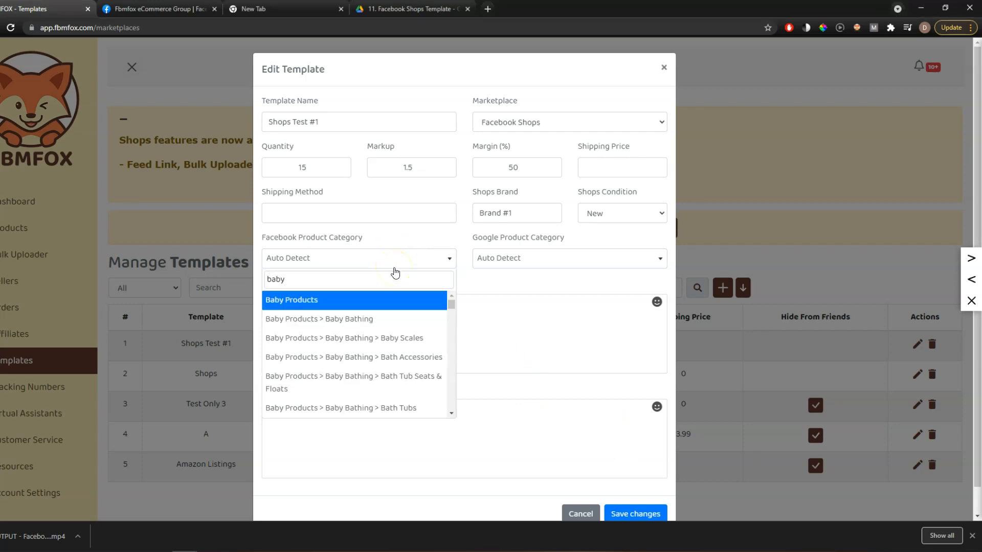
pyautogui.press('BackSpace')
pyautogui.press('BackSpace')
pyautogui.press('BackSpace')
pyautogui.press('BackSpace')
# Step: Set both the Facebook and Google product categories of Shops Test #1 to Auto Detect and save the template
pyautogui.write('Auto')
pyautogui.press('Return')
pyautogui.click(522, 252)
pyautogui.write('Auto')
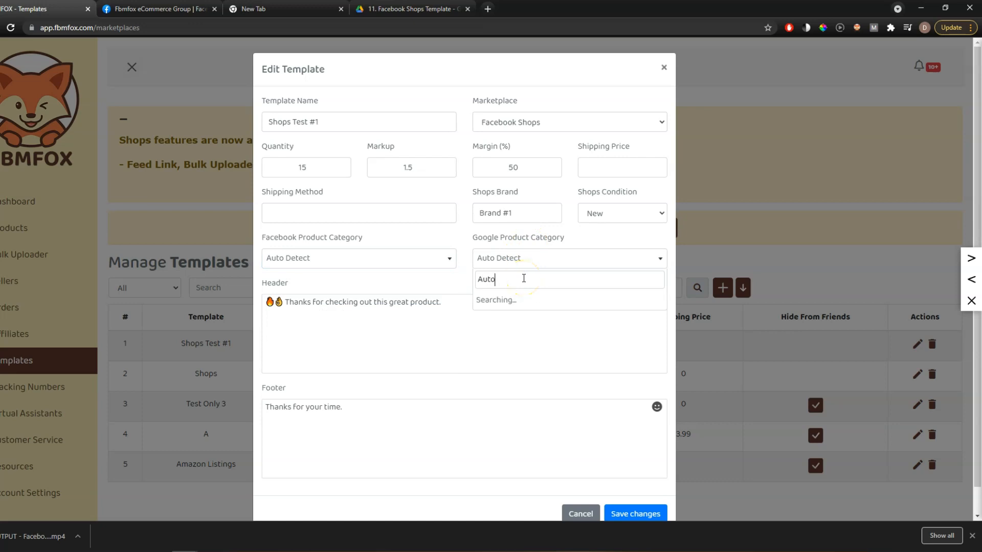
pyautogui.click(556, 346)
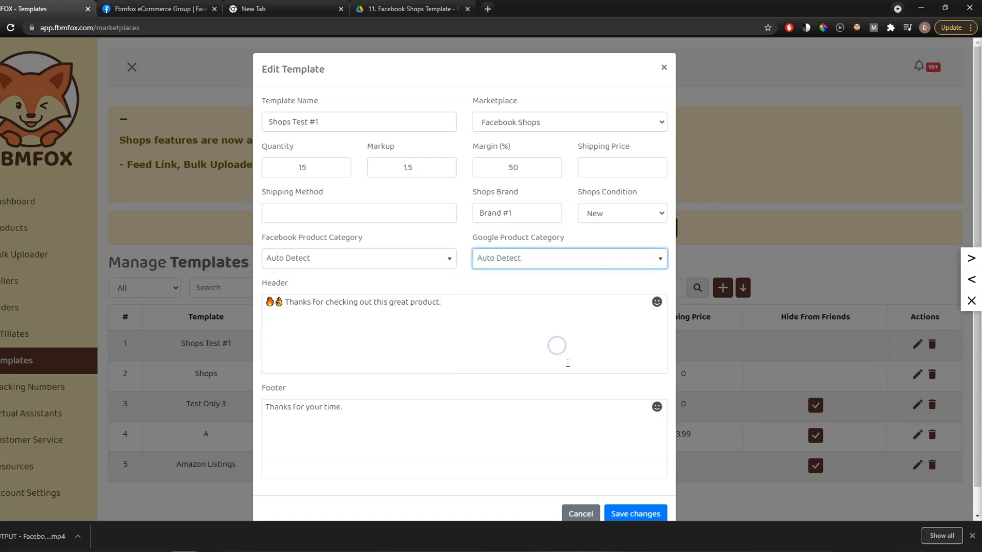
pyautogui.scroll(-1, 559, 361)
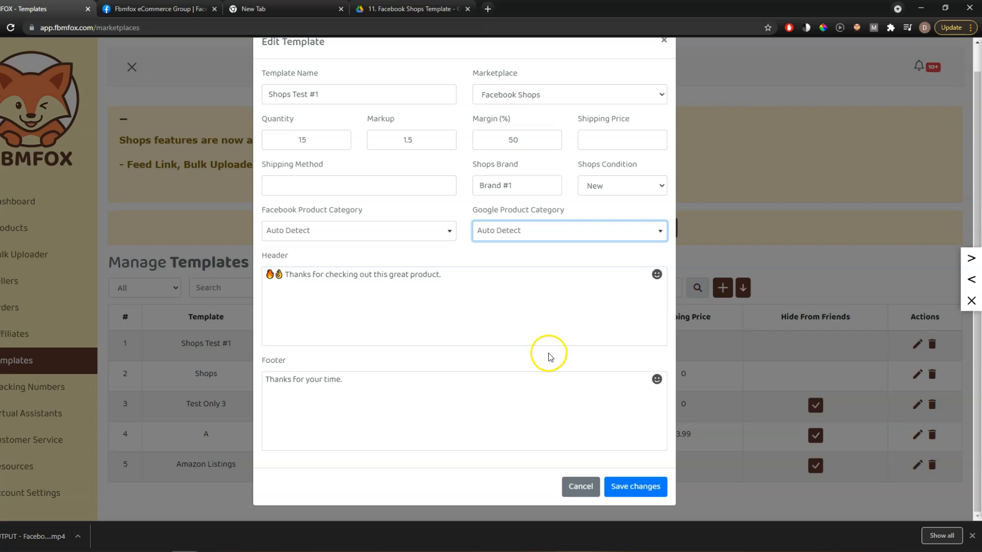
pyautogui.click(634, 491)
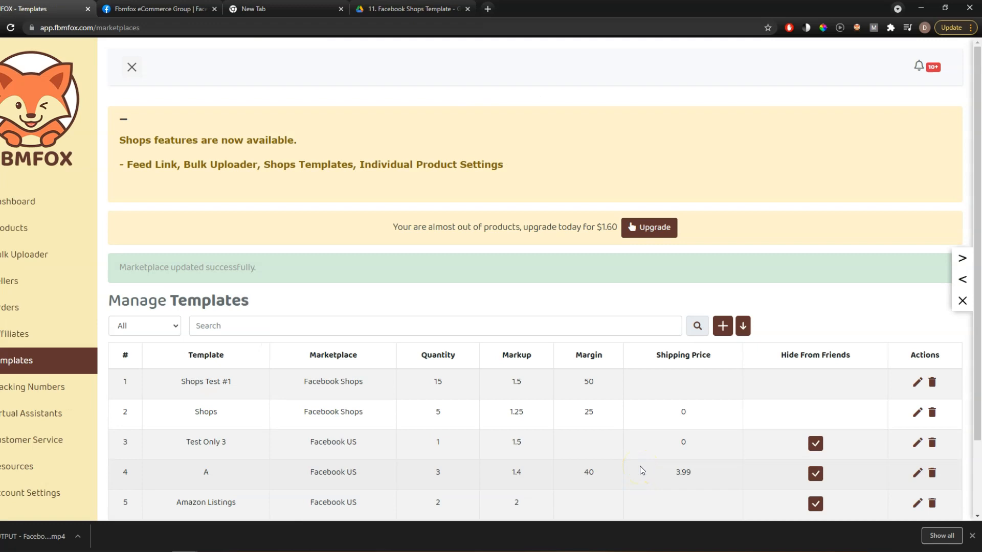
# Step: Open the product management page and show 250 products per page
pyautogui.click(9, 200)
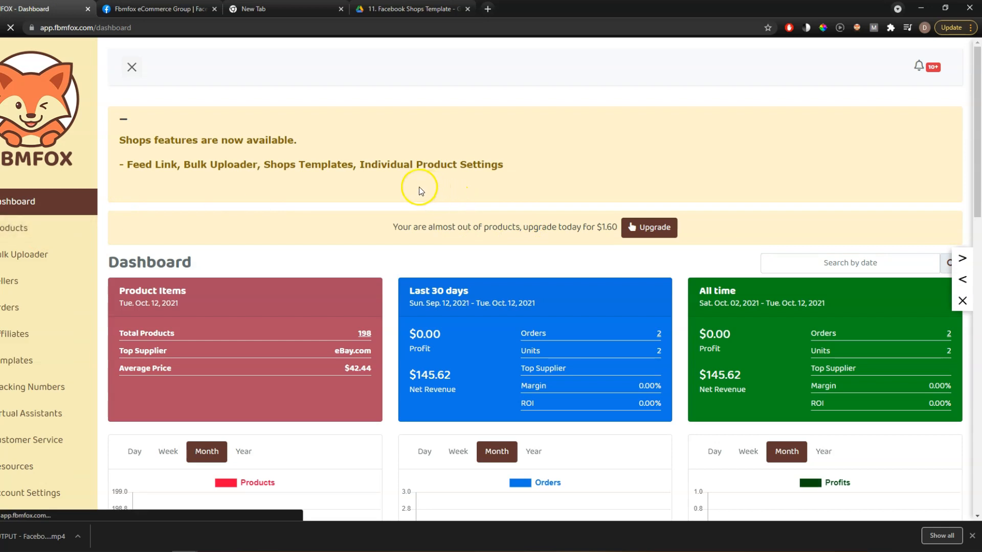
pyautogui.scroll(-3, 148, 285)
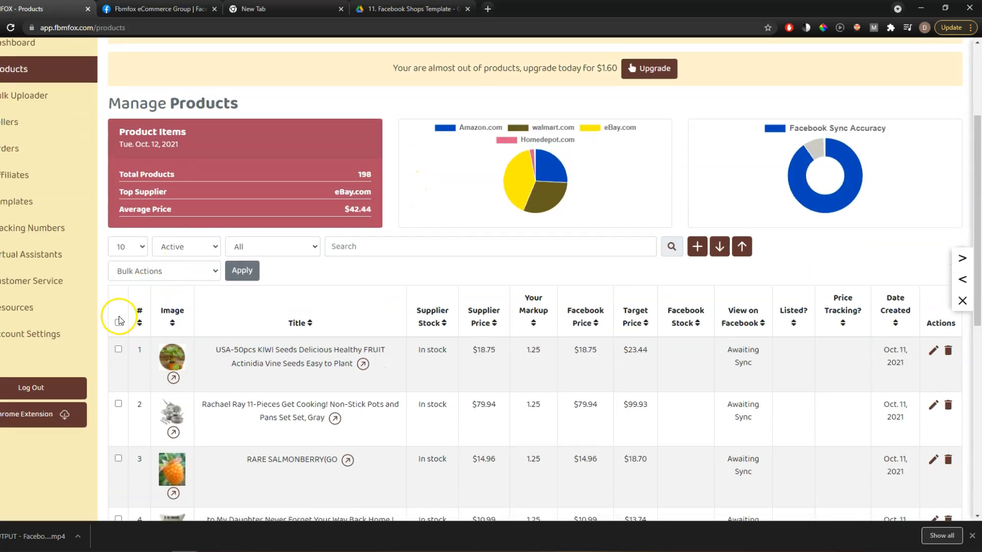
pyautogui.scroll(-8, 118, 320)
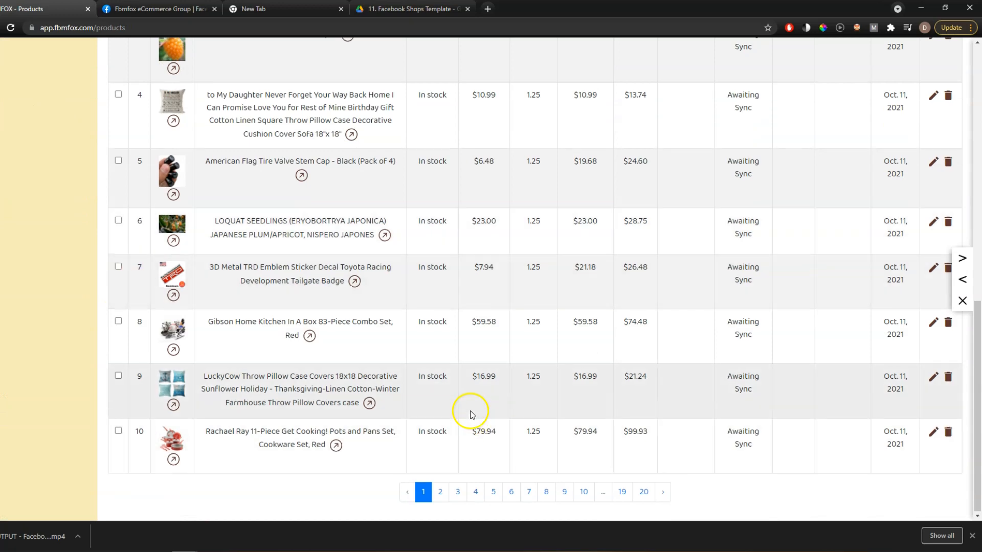
pyautogui.scroll(10, 470, 414)
pyautogui.click(136, 409)
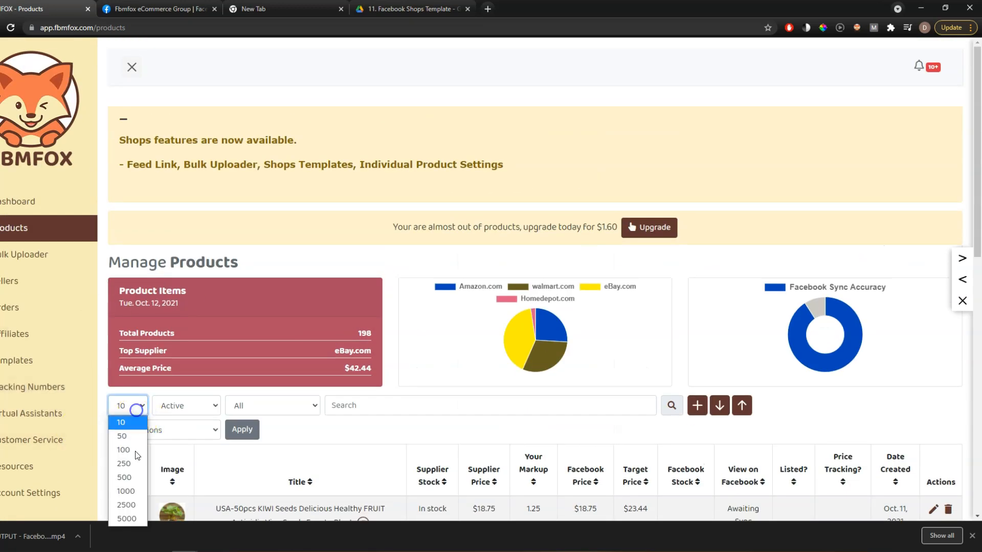
pyautogui.click(134, 461)
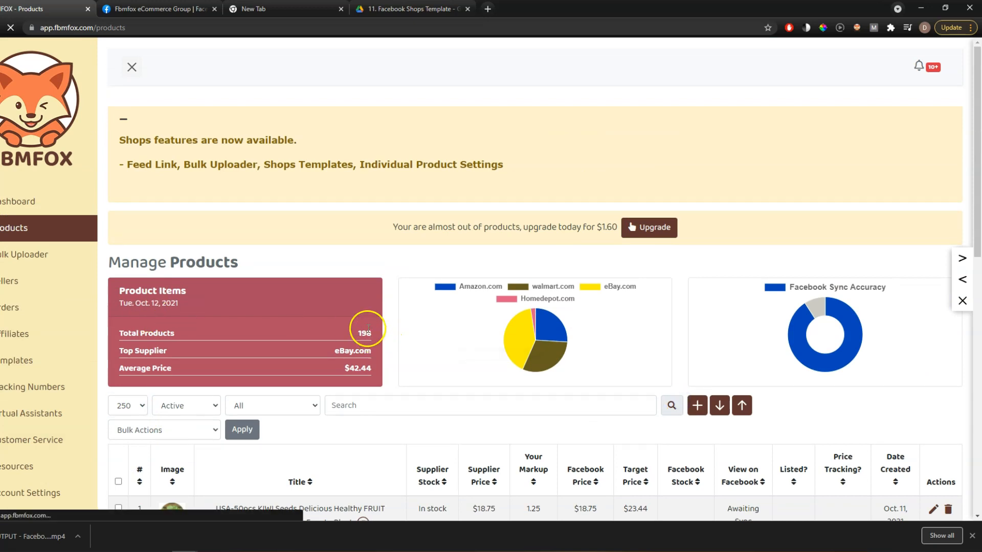
# Step: Select all listed products and bulk-assign them the template Shops Test #1
pyautogui.scroll(-6, 194, 266)
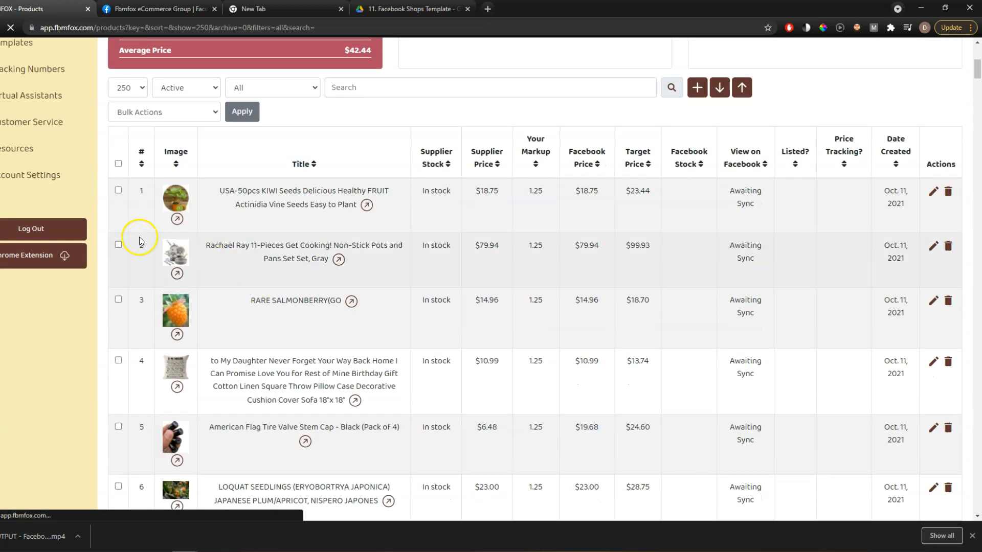
pyautogui.click(118, 163)
pyautogui.click(151, 113)
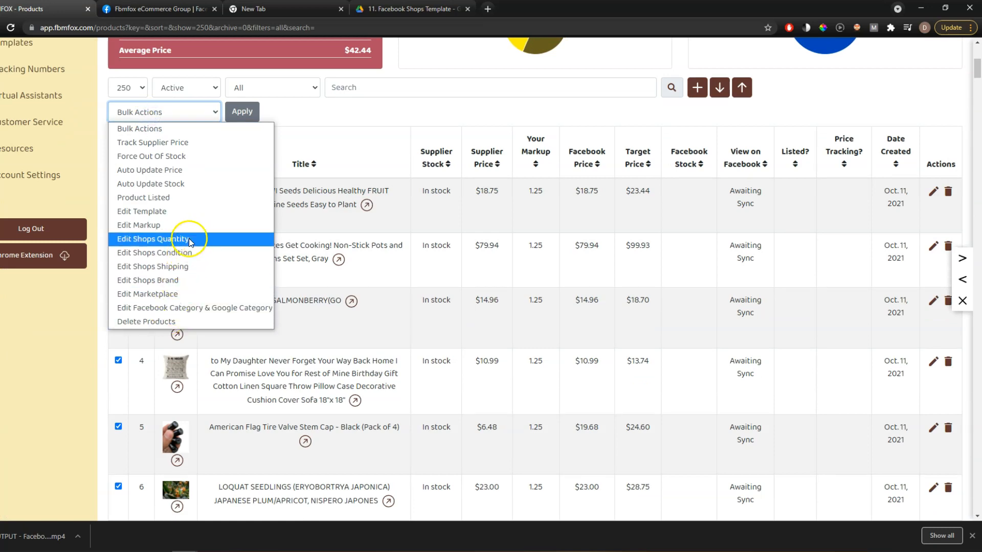
pyautogui.click(179, 212)
pyautogui.click(242, 112)
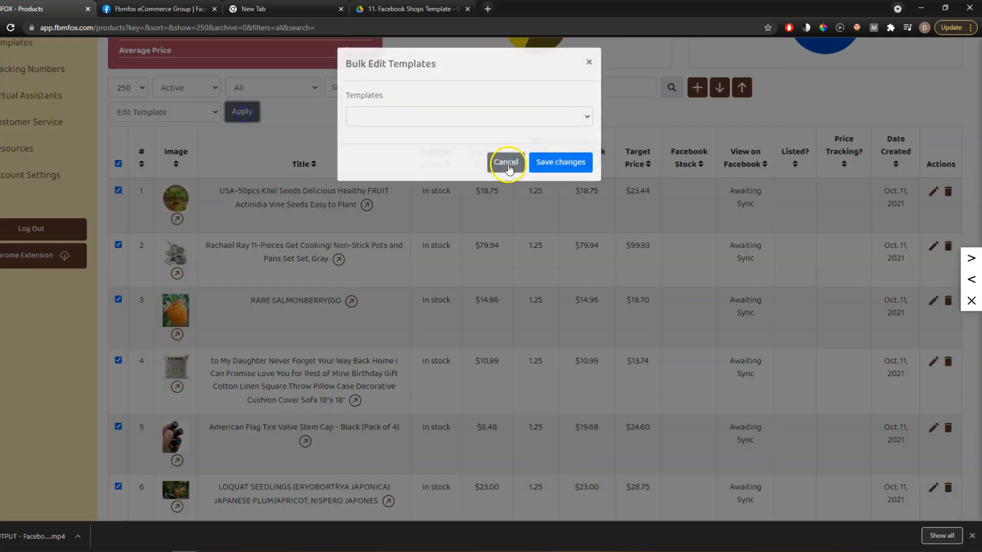
pyautogui.click(498, 118)
pyautogui.click(479, 200)
pyautogui.click(571, 170)
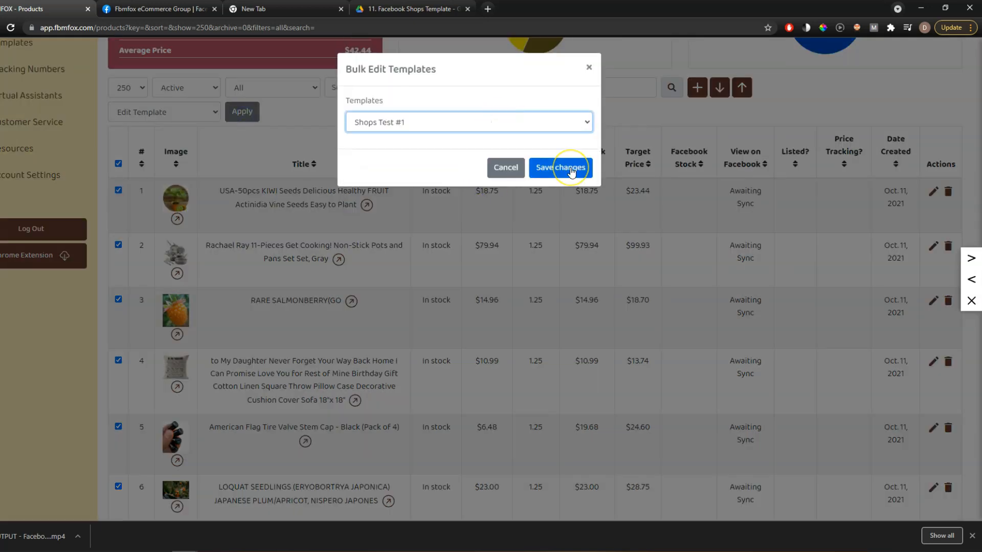
pyautogui.click(700, 243)
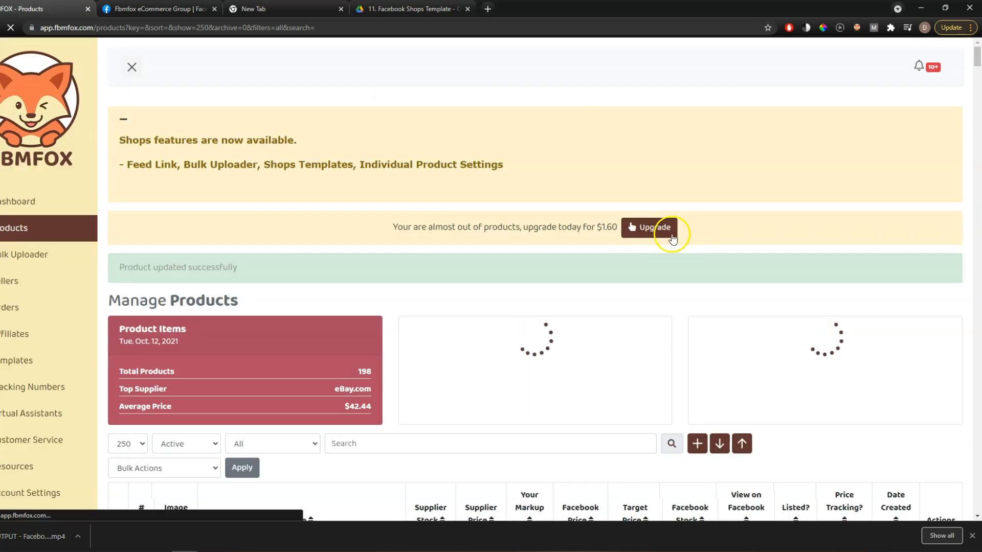
# Step: Open the Gibson Home Kitchen In A Box combo set's details, check its template settings and product categories, and close it
pyautogui.scroll(-8, 669, 231)
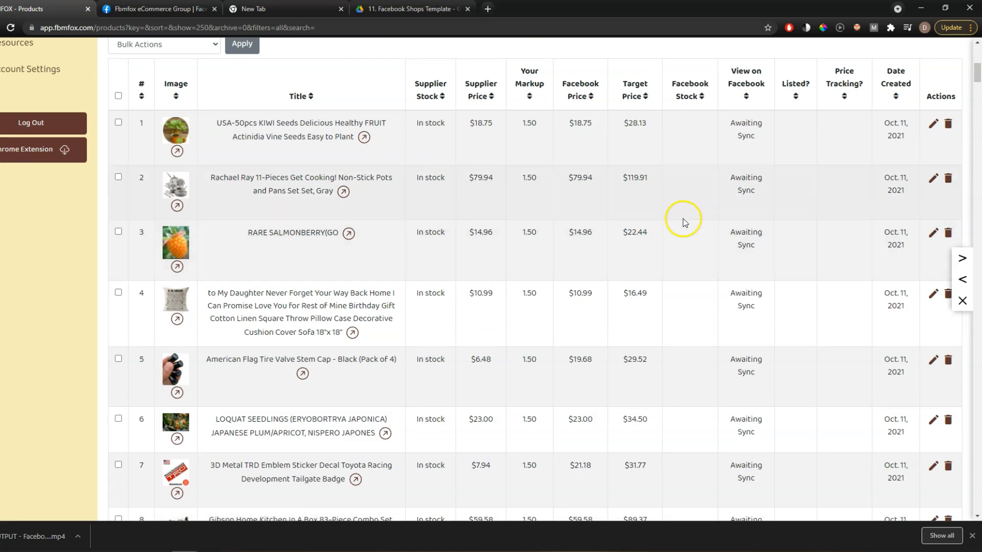
pyautogui.scroll(-4, 685, 225)
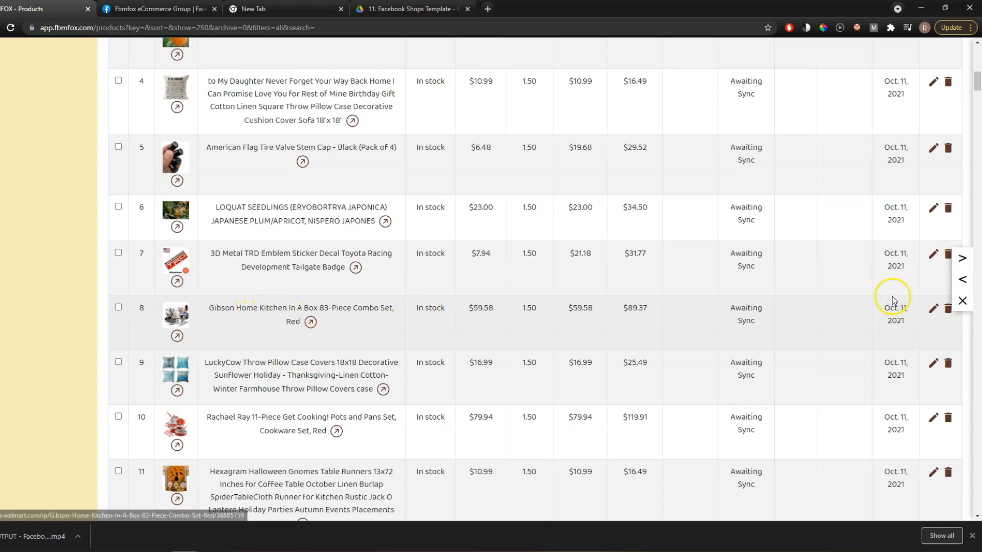
pyautogui.click(931, 307)
pyautogui.scroll(-2, 598, 276)
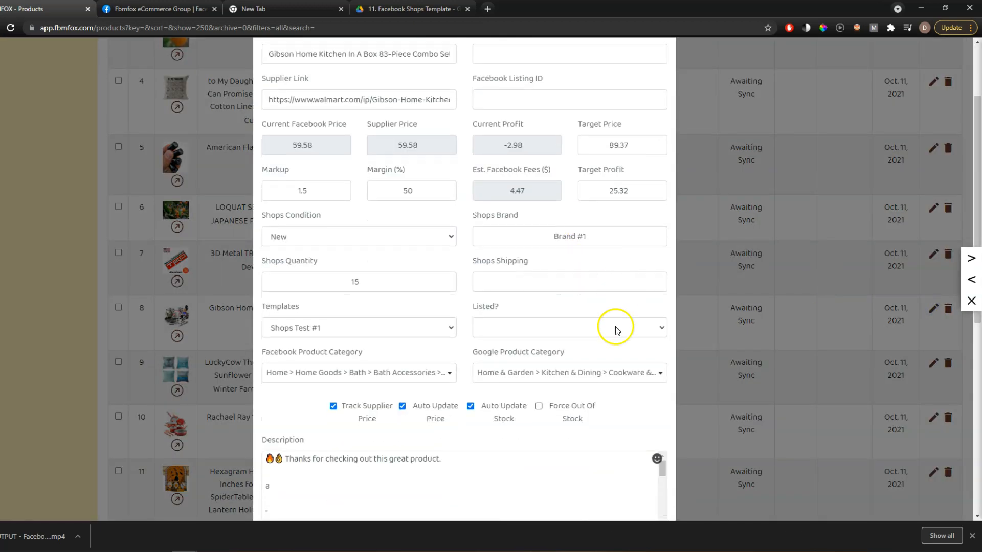
pyautogui.scroll(-1, 311, 322)
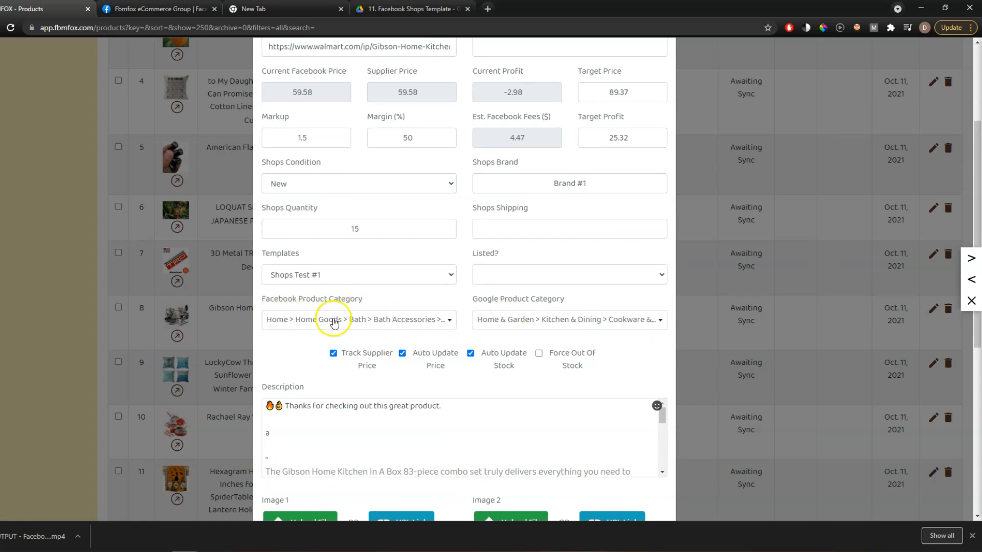
pyautogui.click(715, 302)
# Step: Open the Seeds Watermelon Astrakhan product's details, check its Facebook and Google categories, and close it
pyautogui.scroll(-5, 485, 276)
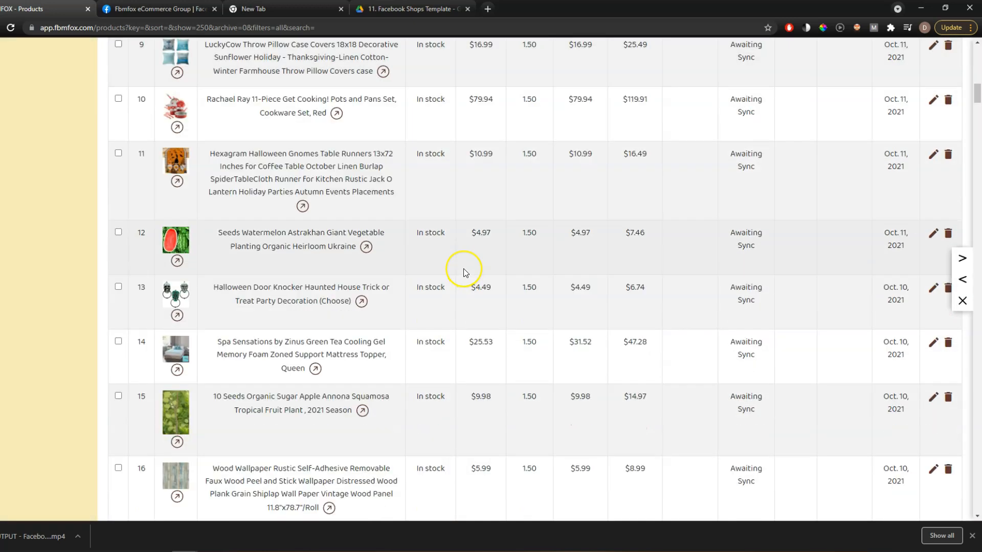
pyautogui.scroll(-1, 465, 271)
pyautogui.click(724, 202)
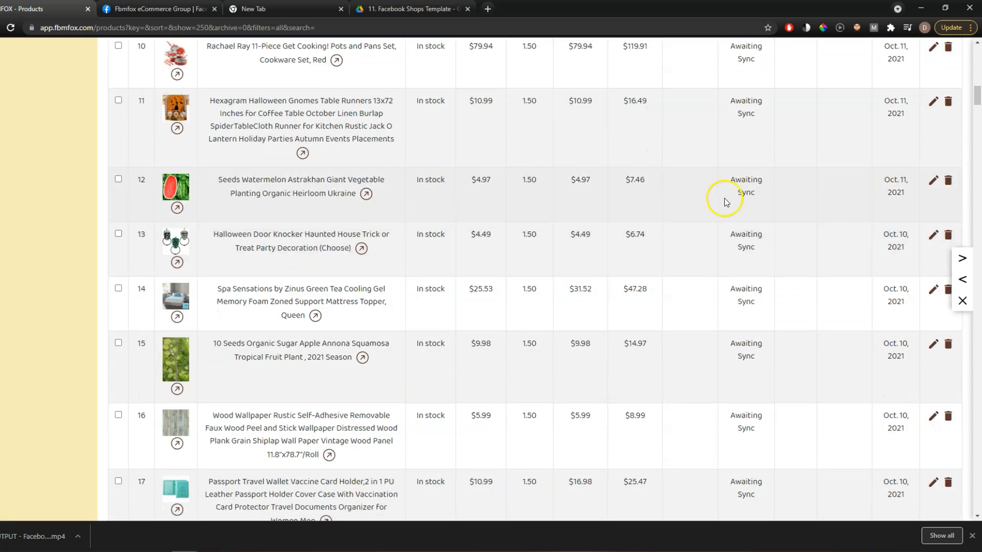
pyautogui.click(934, 182)
pyautogui.scroll(-1, 639, 281)
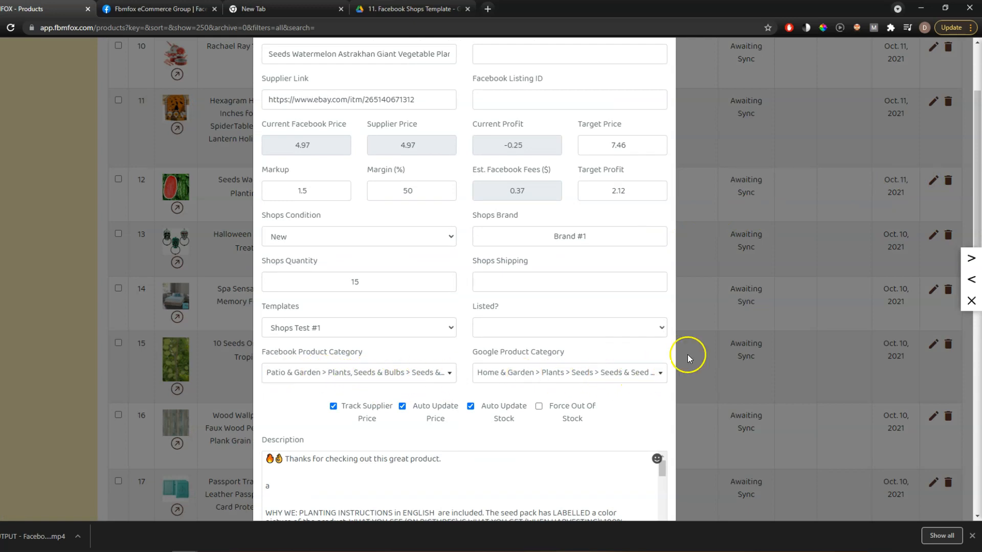
pyautogui.click(766, 268)
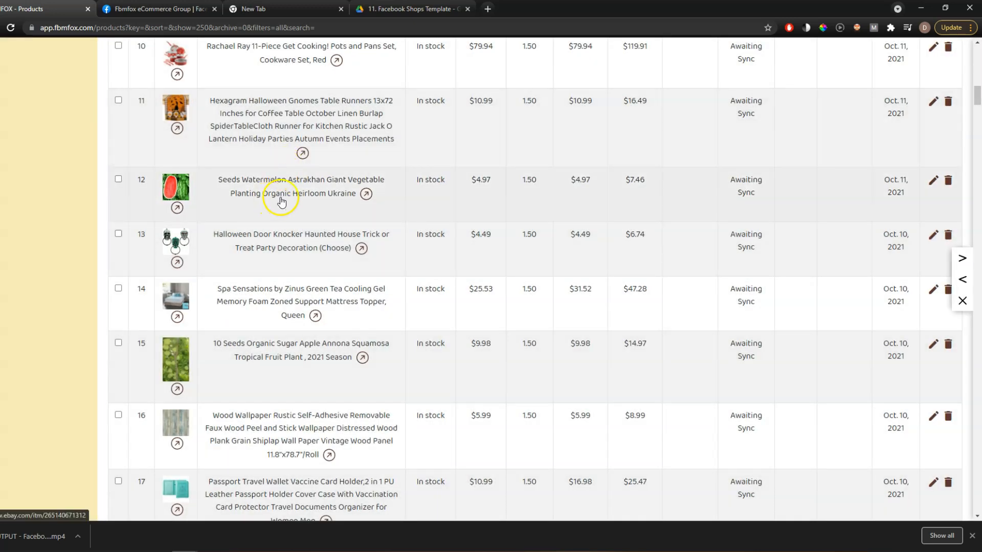
# Step: Open the Zmodo 1080p Mini WiFi Pet Camera's details, check its assigned categories and description, and close it
pyautogui.scroll(-3, 480, 210)
pyautogui.scroll(-8, 481, 210)
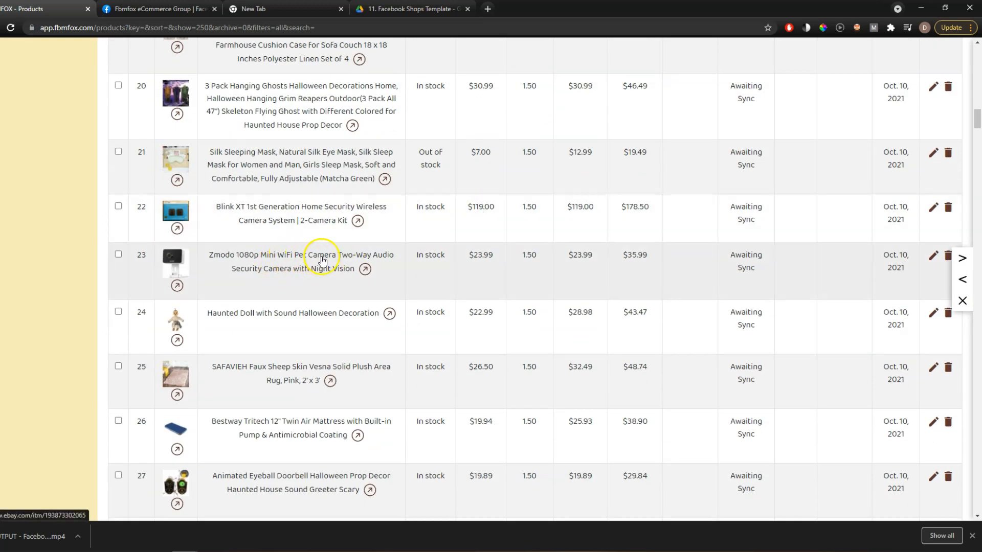
pyautogui.click(932, 255)
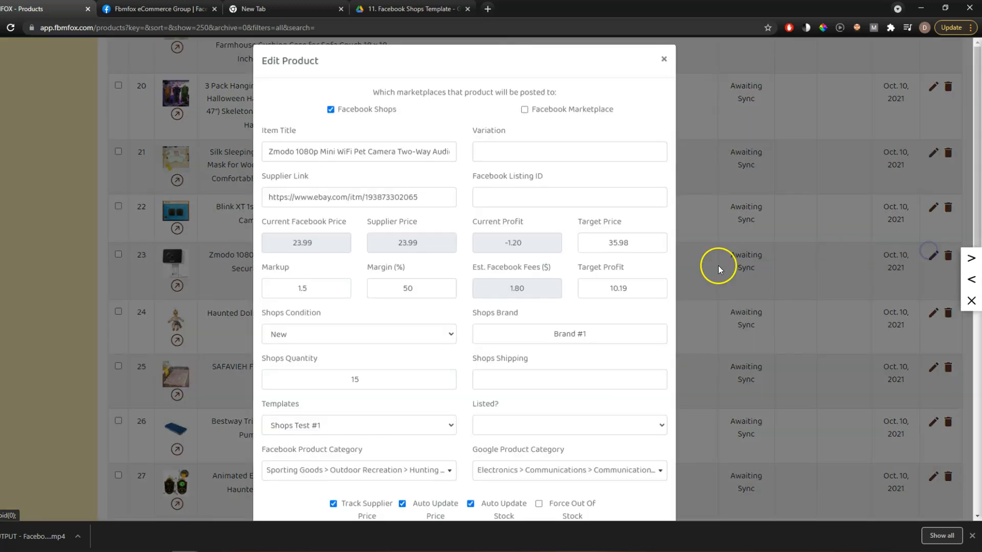
pyautogui.scroll(-1, 546, 264)
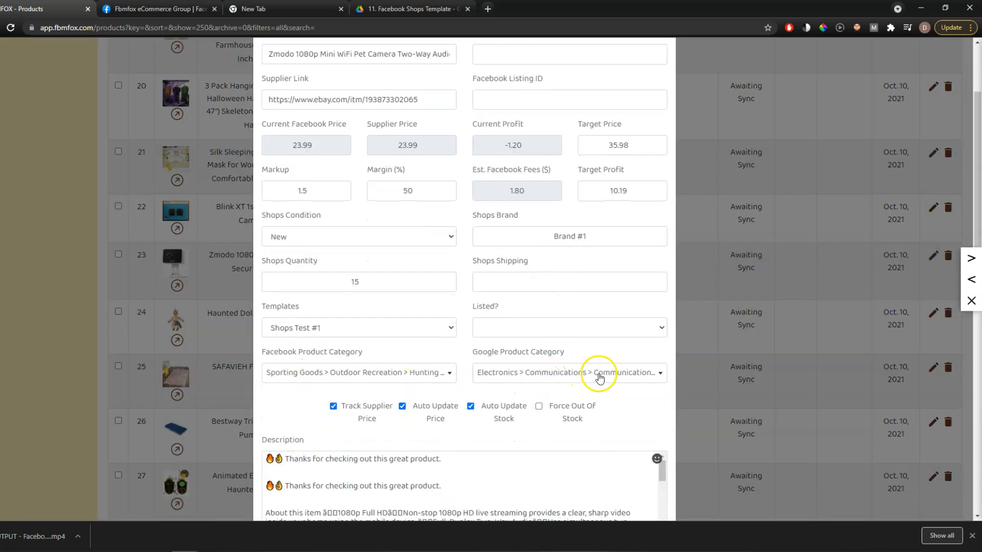
pyautogui.click(764, 266)
# Step: Open the 5 ft. Hanging Plastic Posable Skeleton's details, check its Facebook and Google categories, and close them
pyautogui.scroll(-4, 631, 271)
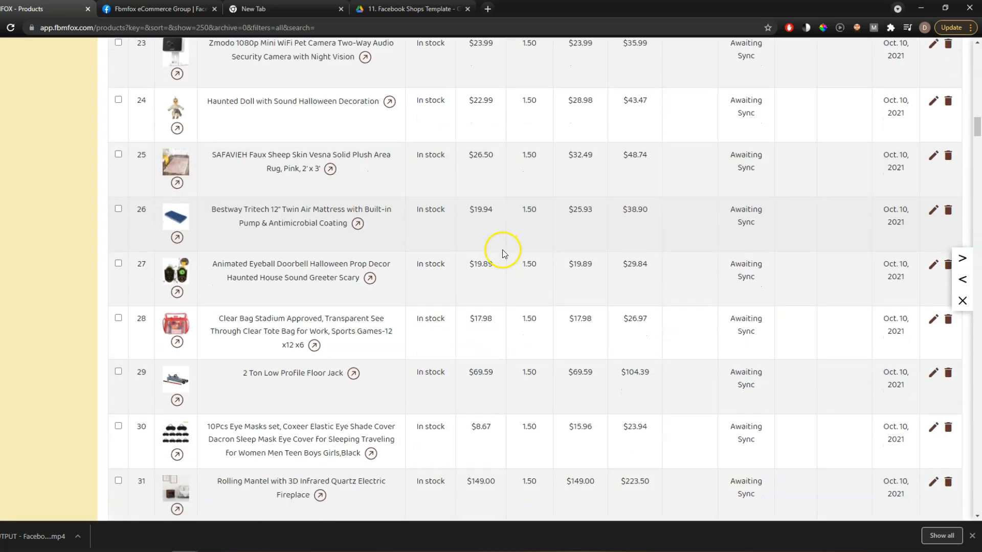
pyautogui.scroll(-1, 503, 253)
pyautogui.scroll(-7, 633, 239)
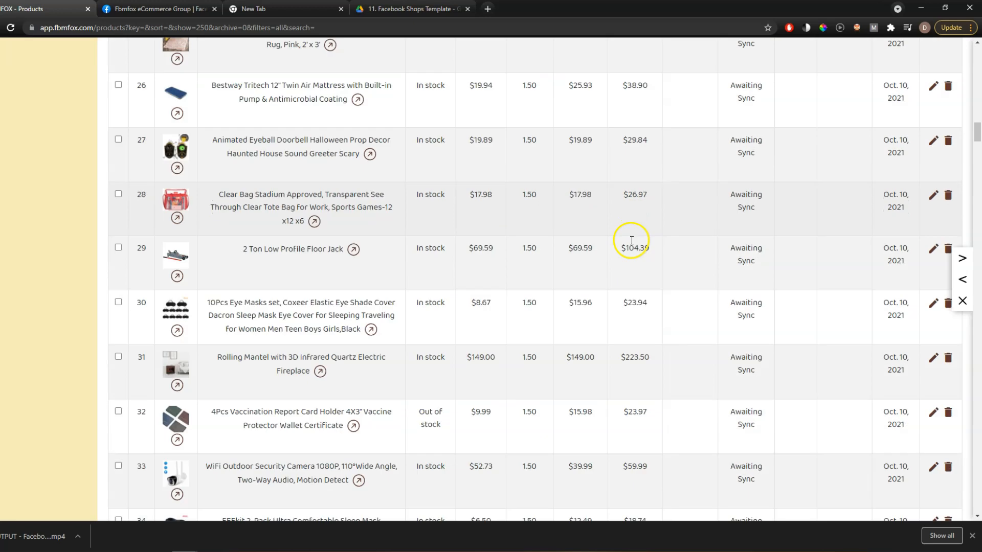
pyautogui.scroll(-5, 632, 243)
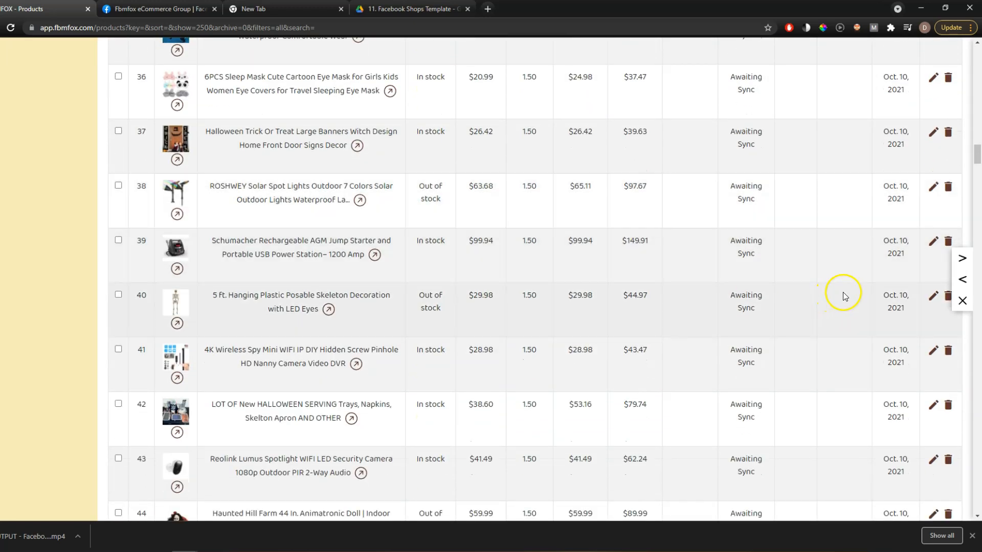
pyautogui.click(929, 301)
pyautogui.scroll(-3, 574, 212)
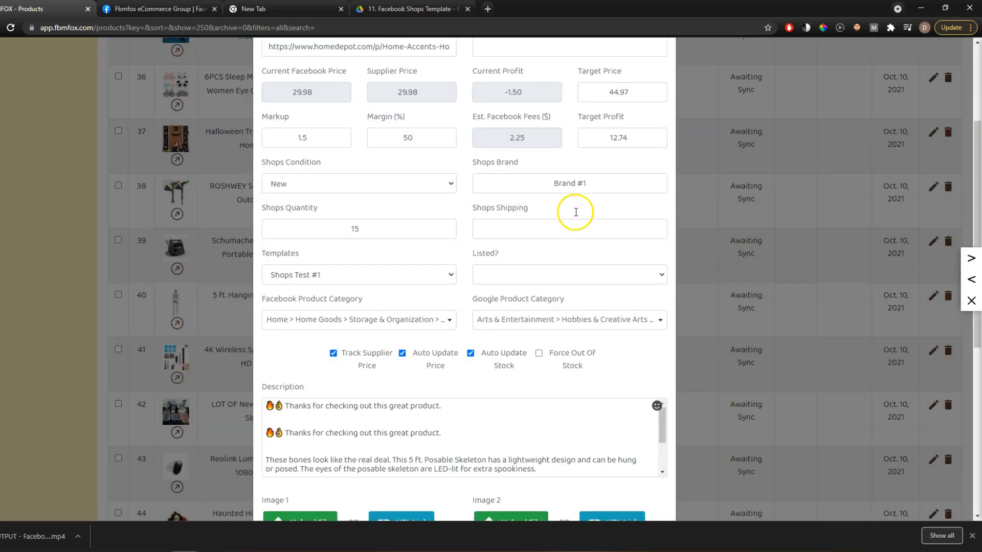
pyautogui.click(158, 310)
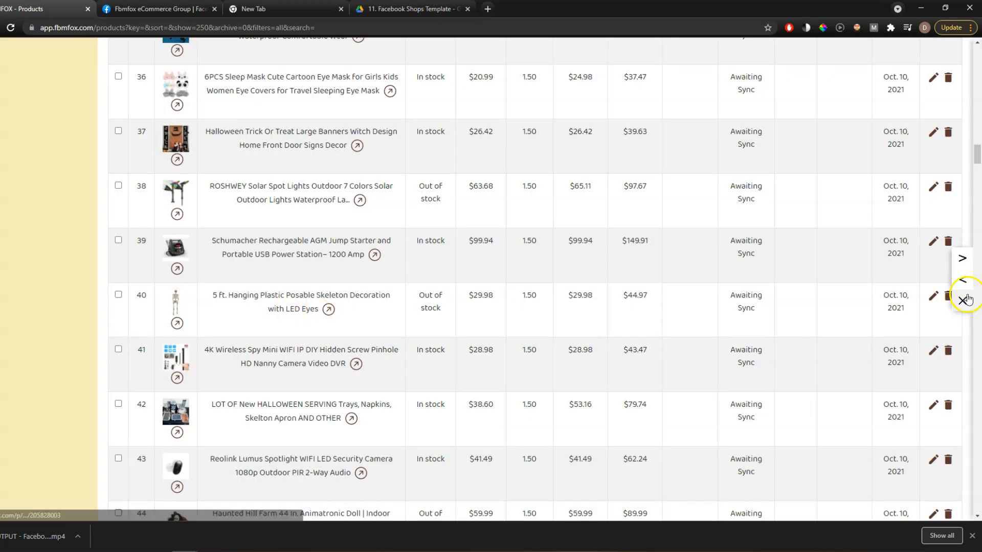
pyautogui.click(932, 297)
pyautogui.scroll(-2, 464, 322)
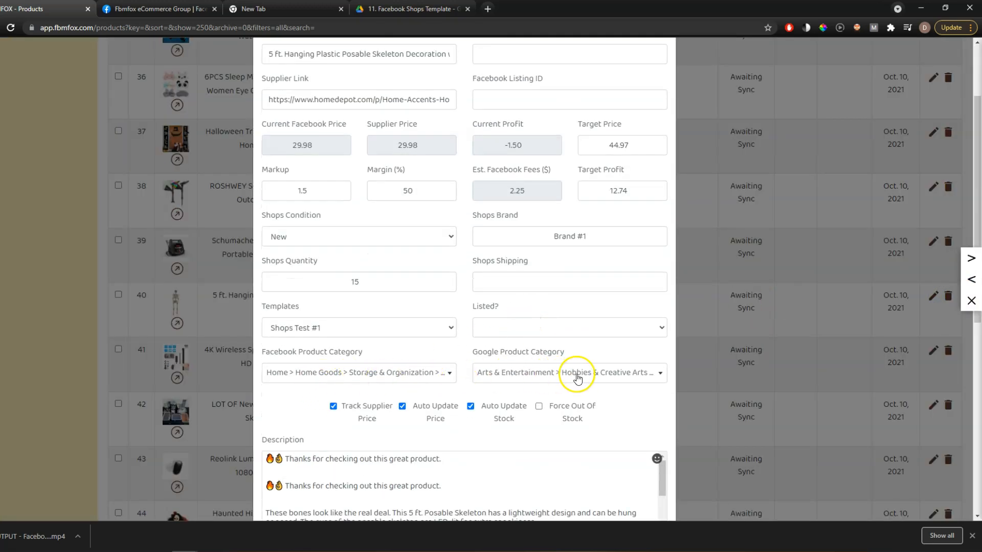
pyautogui.click(751, 345)
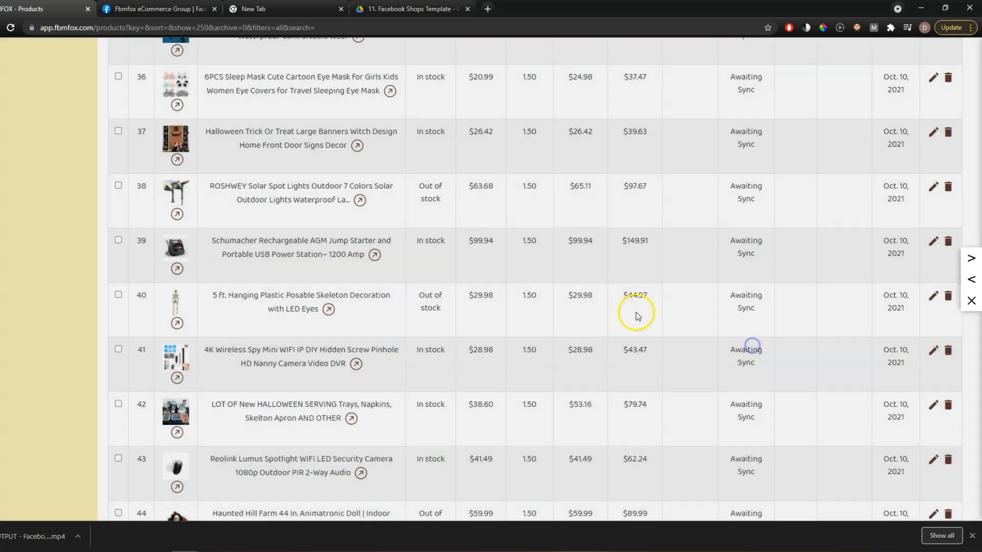
# Step: Open the KIWI Seeds product's details, check its marketplace selection, template values and categories, and close them
pyautogui.scroll(-5, 600, 301)
pyautogui.scroll(-2, 598, 302)
pyautogui.scroll(7, 294, 270)
pyautogui.scroll(20, 294, 270)
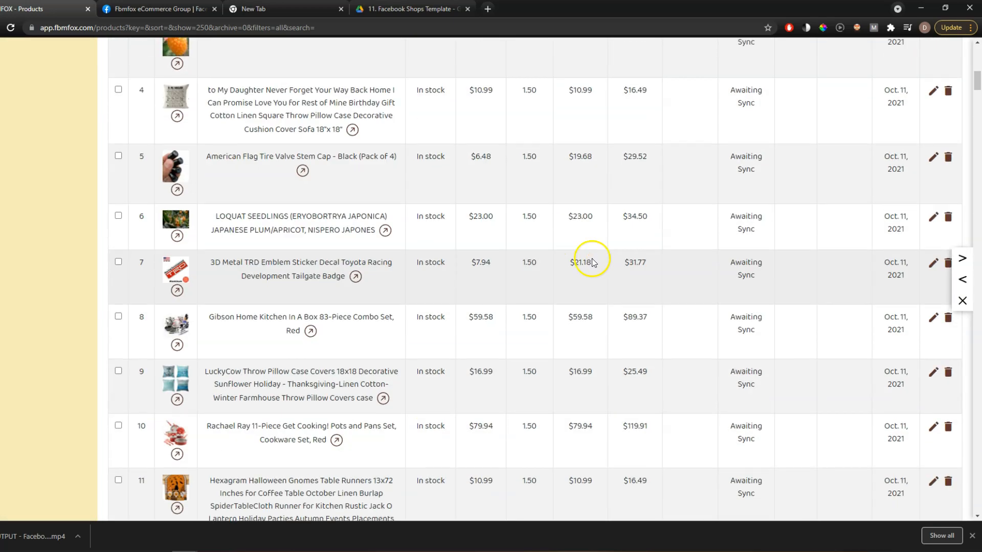
pyautogui.scroll(6, 592, 263)
pyautogui.click(931, 175)
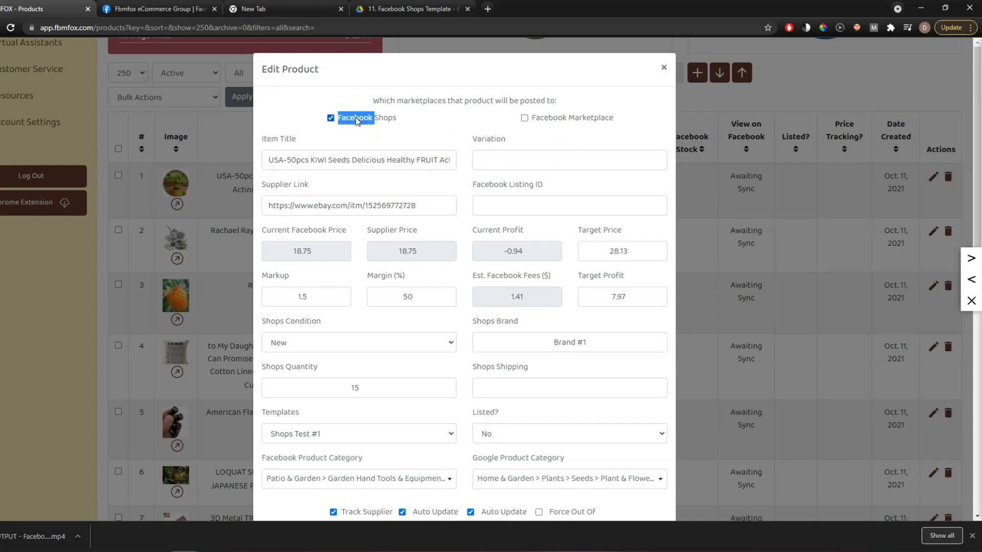
pyautogui.click(280, 106)
pyautogui.click(377, 119)
pyautogui.scroll(-3, 583, 228)
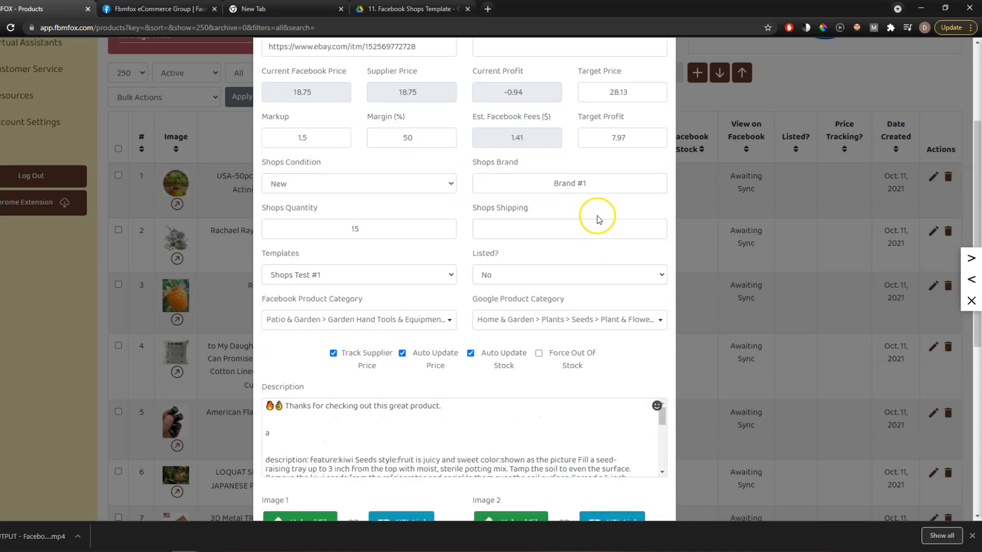
pyautogui.scroll(3, 596, 214)
pyautogui.click(664, 68)
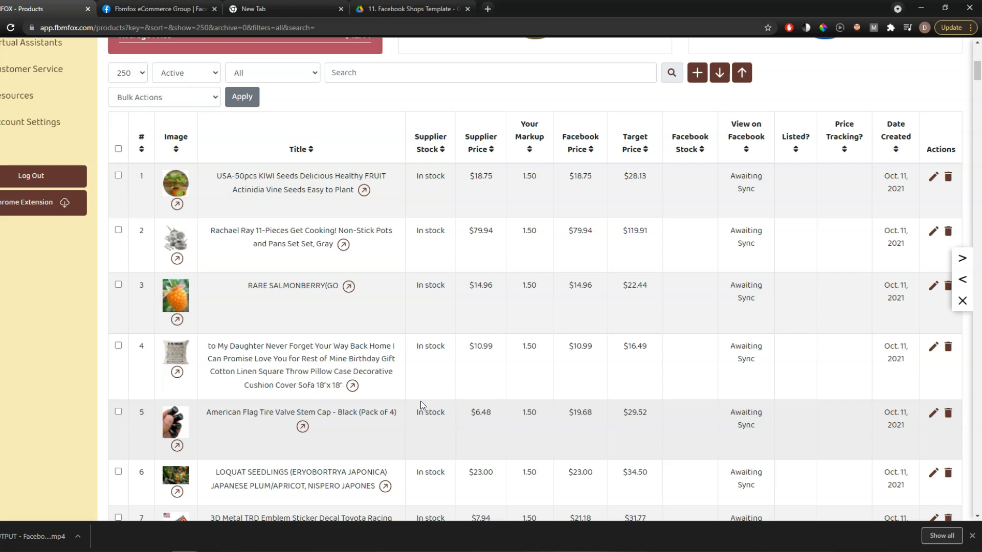
# Step: Look through the bulk actions available for products and find the template Shops Test #1 in the template list
pyautogui.scroll(1, 361, 329)
pyautogui.click(173, 152)
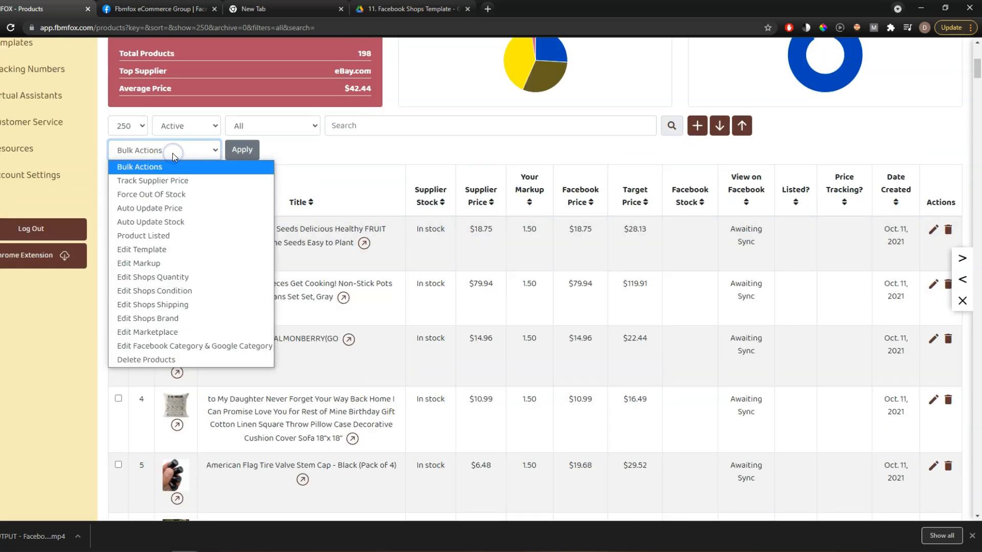
pyautogui.press('End')
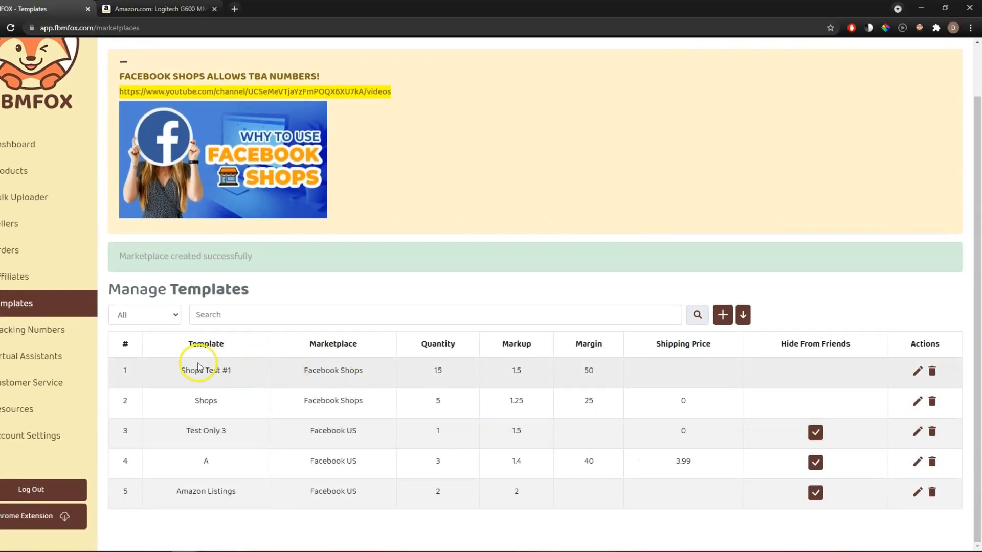
pyautogui.doubleClick(195, 369)
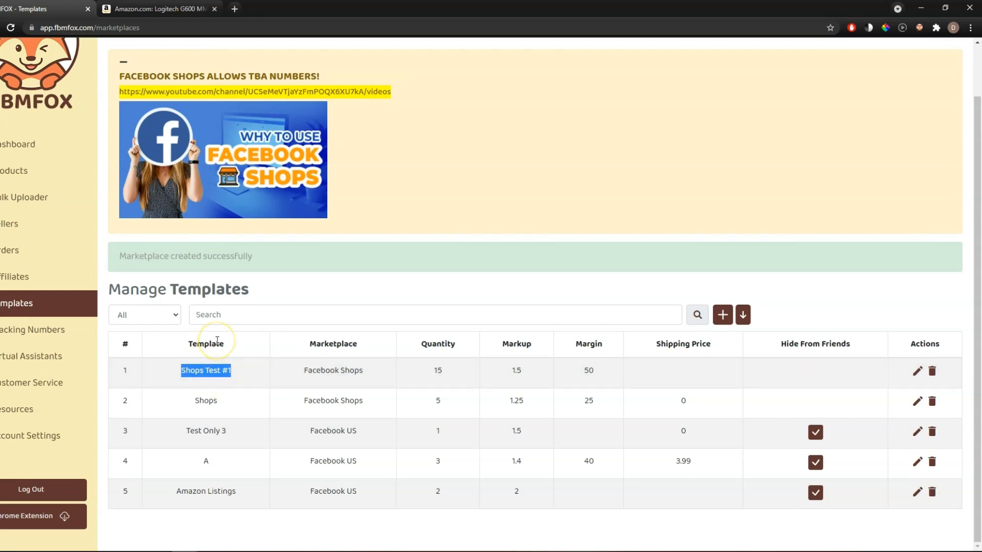
# Step: Open the Bulk Uploader and choose Shops Test #1 as the template for the uploaded products
pyautogui.click(78, 206)
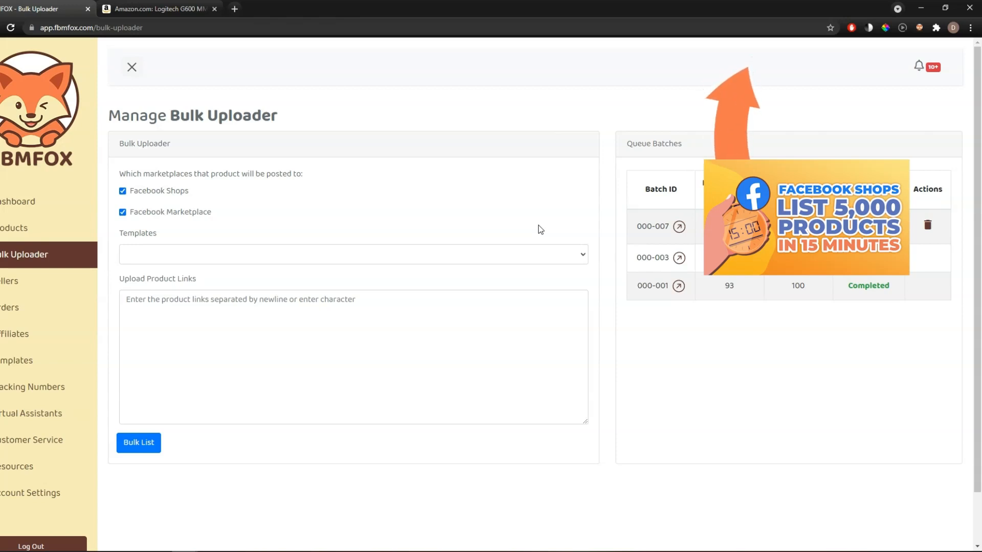
pyautogui.click(538, 207)
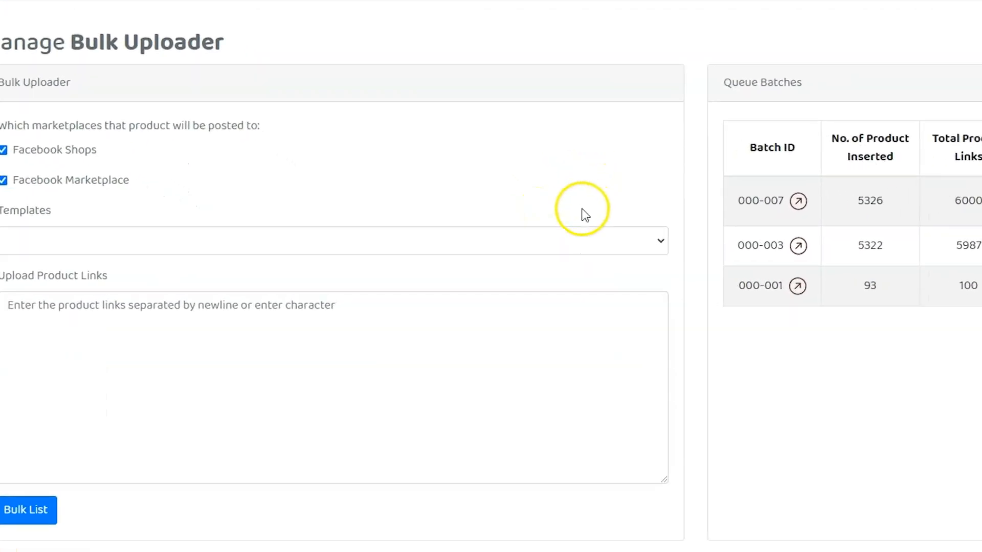
pyautogui.click(585, 241)
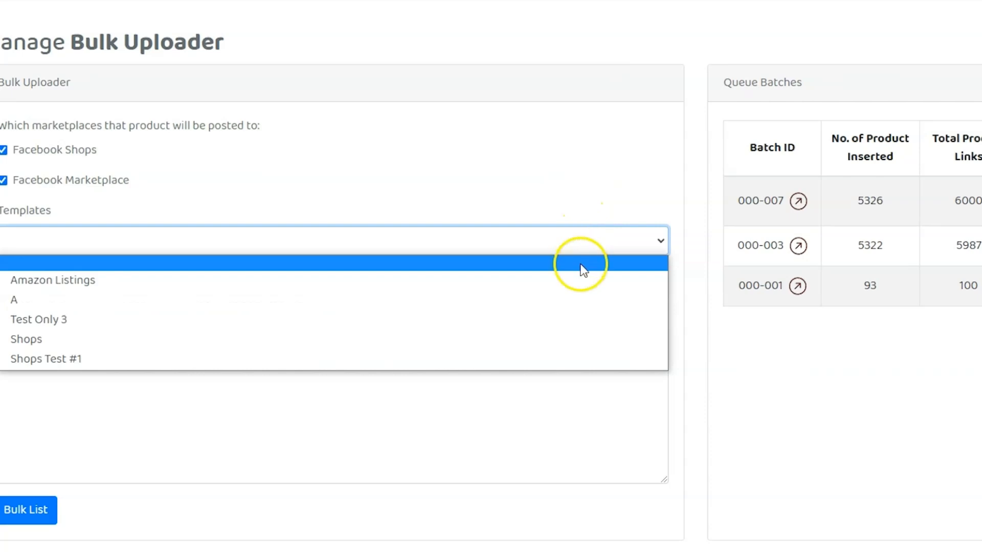
pyautogui.click(570, 359)
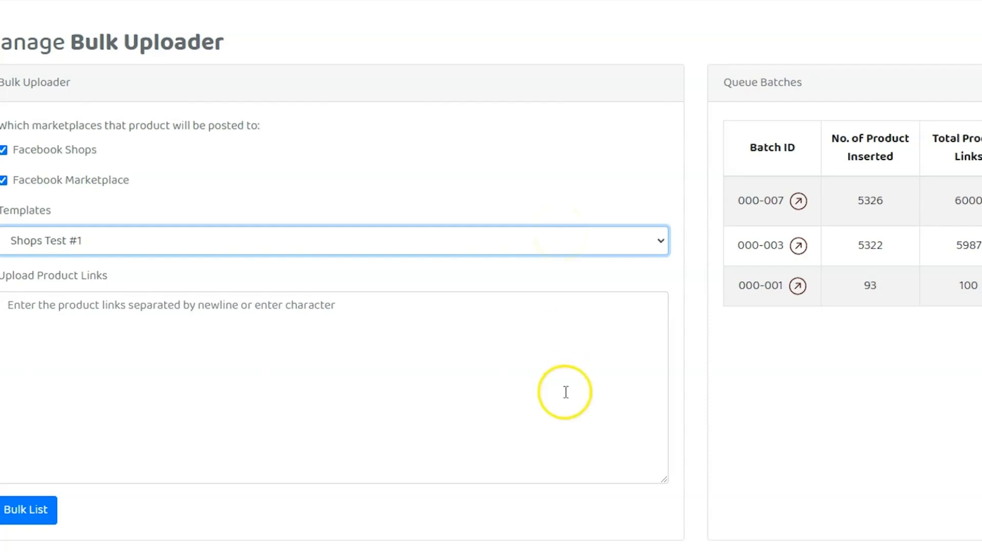
# Step: Try adding blank lines to the Bulk Uploader's product links field, and go back to the product list
pyautogui.click(469, 384)
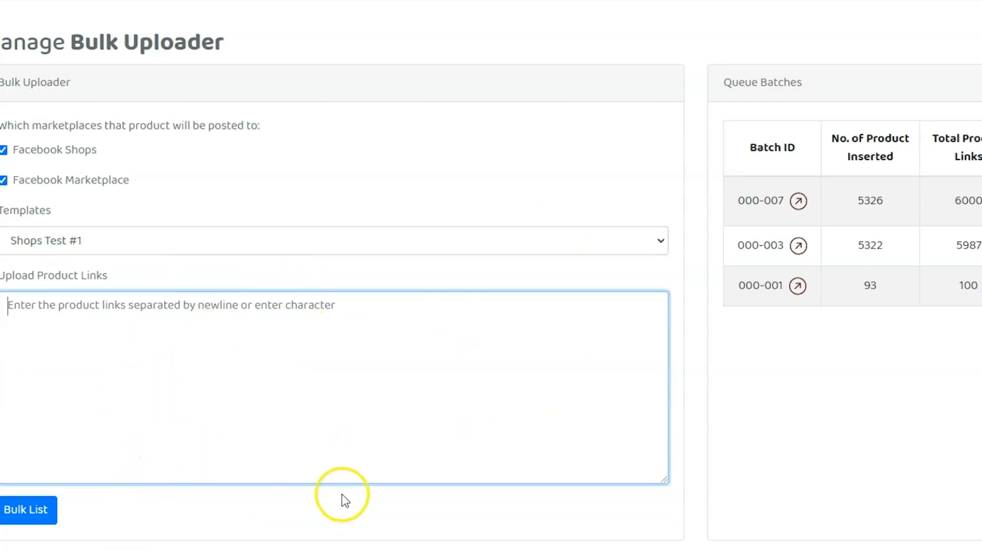
pyautogui.press('Return')
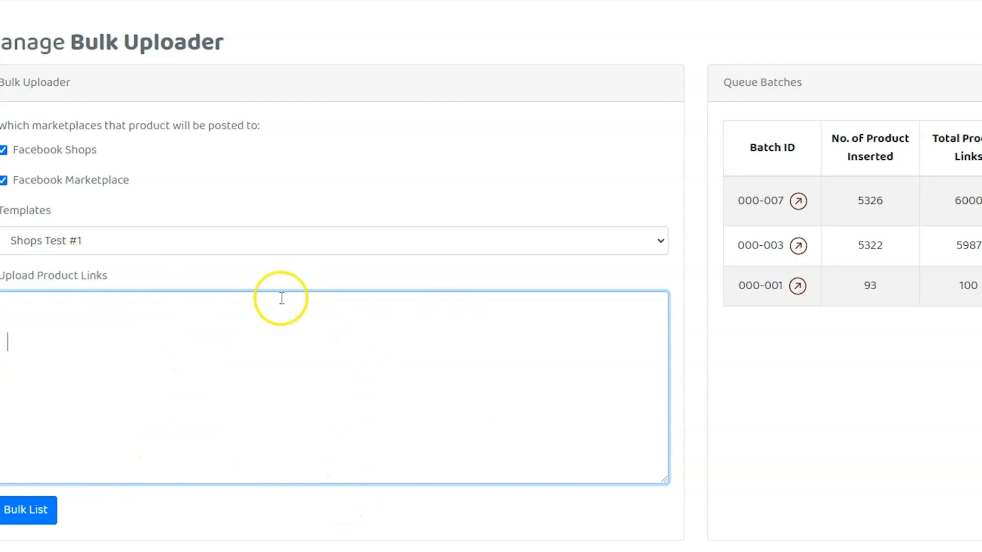
pyautogui.click(455, 253)
pyautogui.click(438, 137)
pyautogui.click(30, 509)
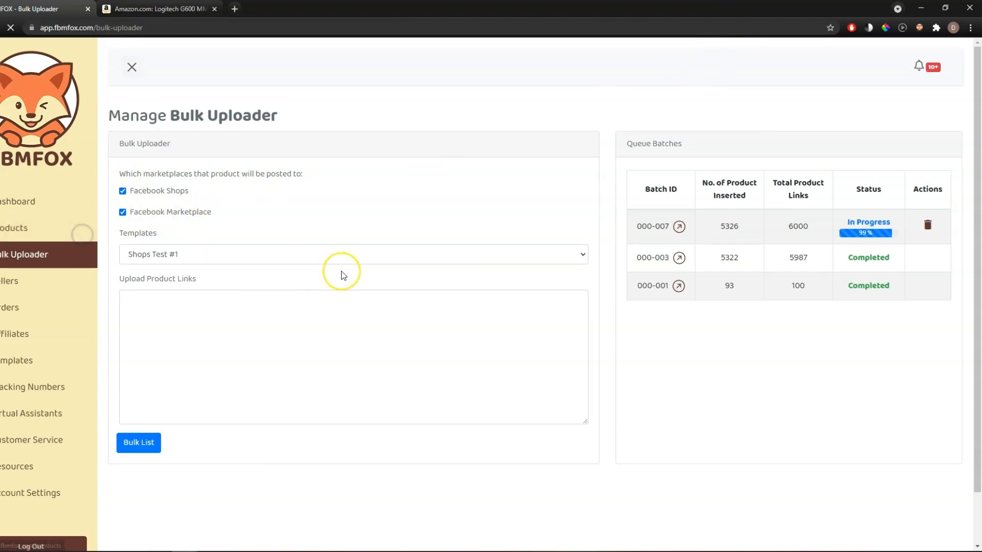
pyautogui.scroll(-3, 441, 248)
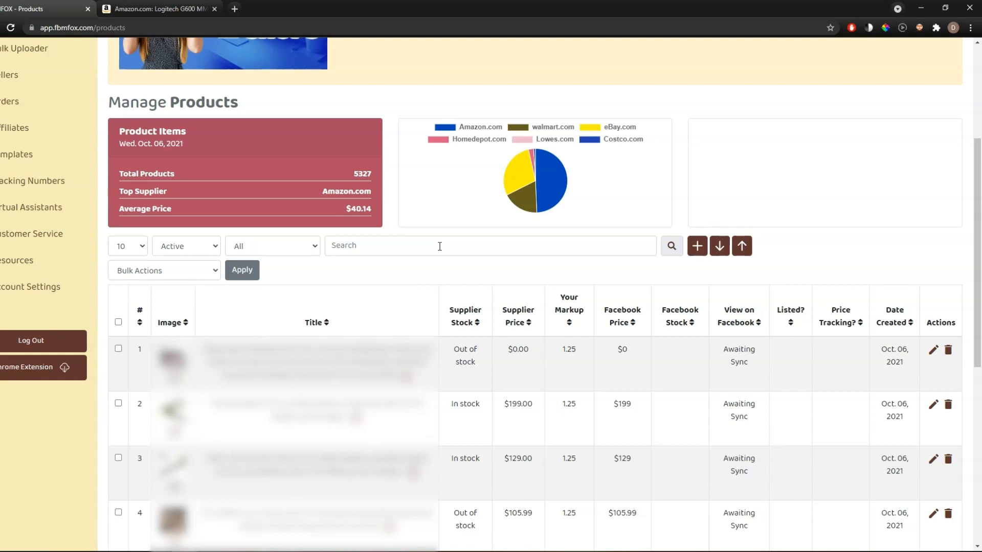
# Step: Switch to the Amazon page of the Logitech G600 MMO Gaming Mouse, reload it, and save the product to FbmFox
pyautogui.click(181, 10)
pyautogui.click(504, 27)
pyautogui.press('Return')
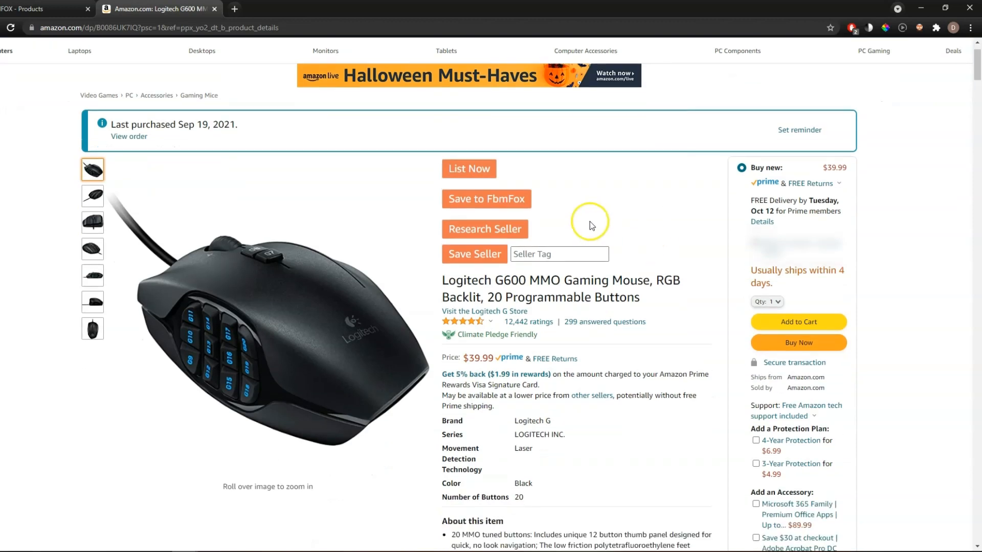
pyautogui.click(519, 254)
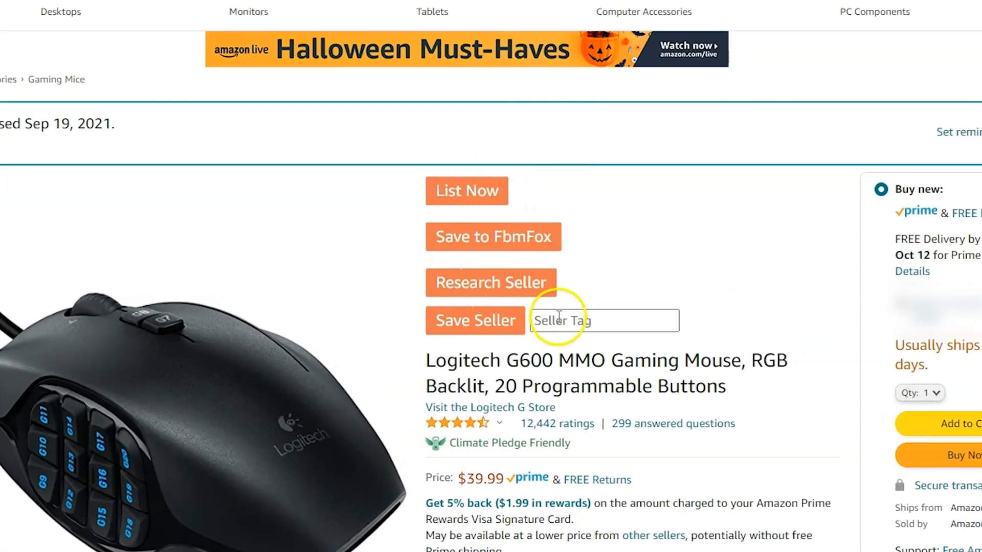
pyautogui.click(530, 251)
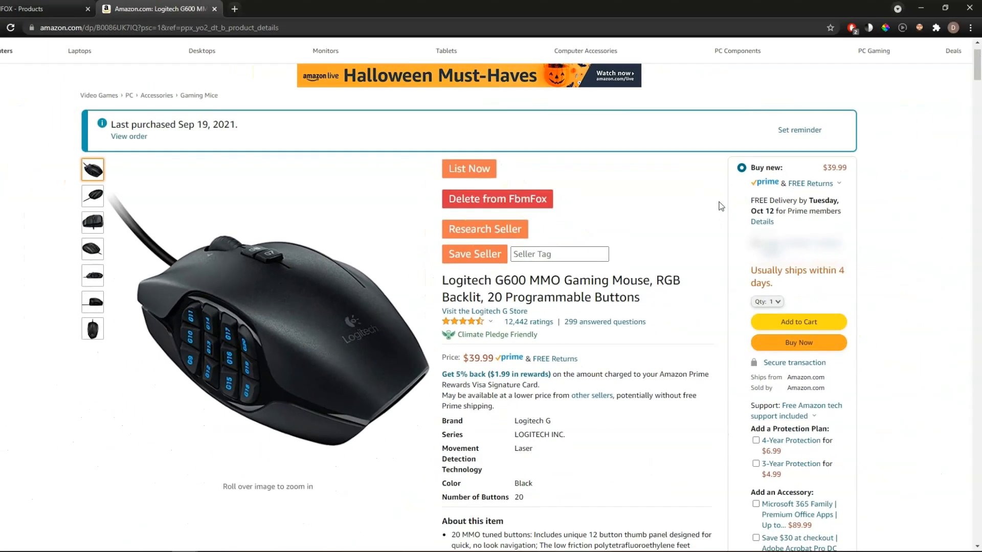
# Step: Switch to FBMFox, refresh the product list, check the Logitech G600 mouse's price details, and close them
pyautogui.click(26, 9)
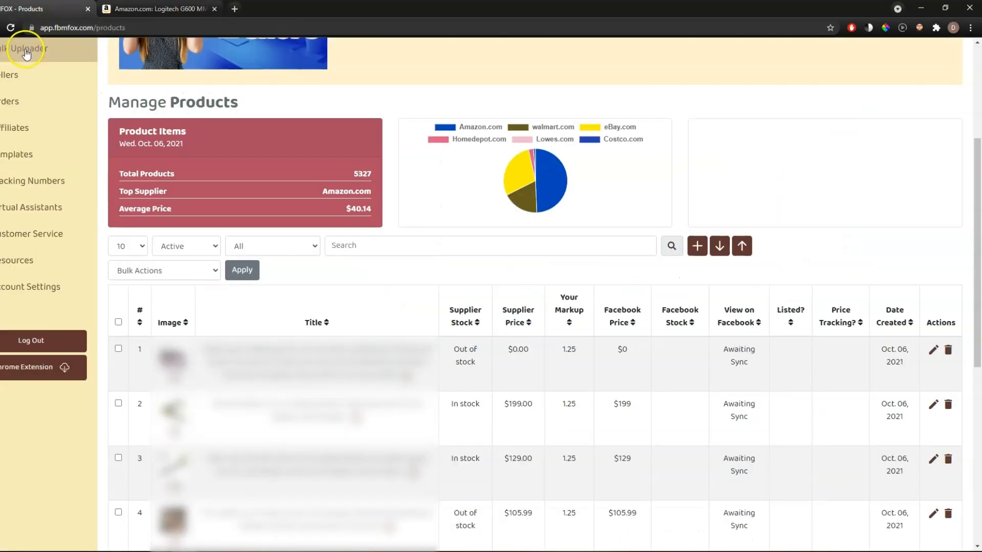
pyautogui.click(10, 27)
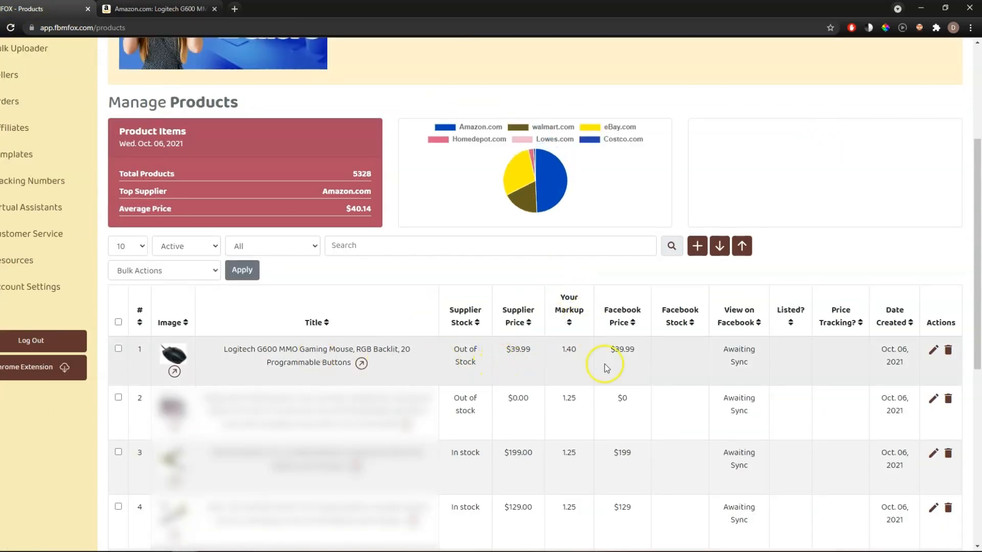
pyautogui.scroll(-2, 670, 375)
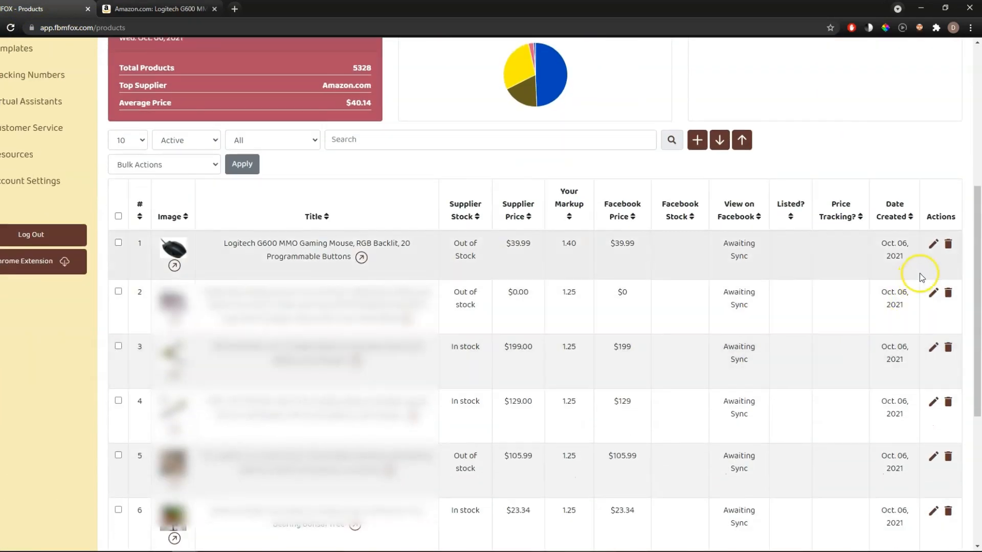
pyautogui.click(932, 244)
pyautogui.doubleClick(322, 248)
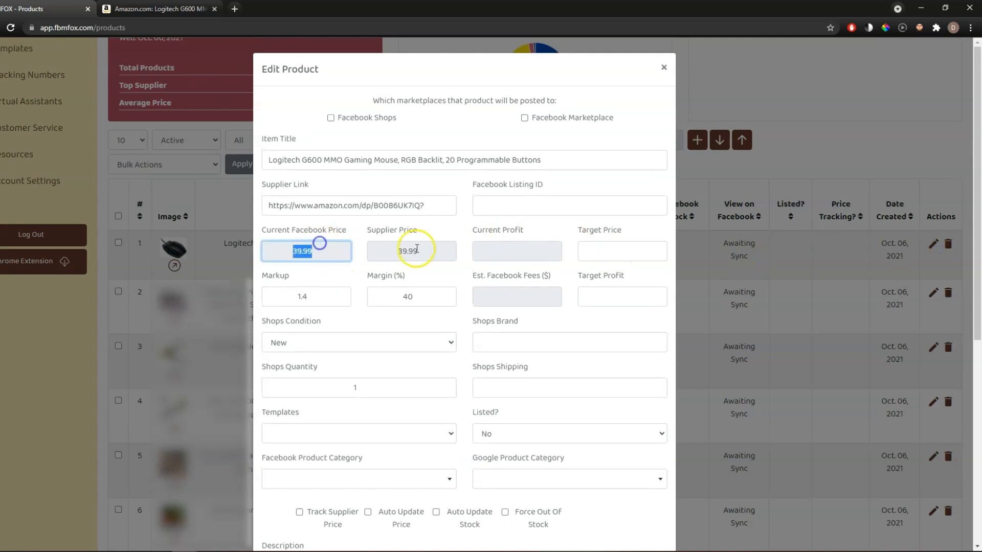
pyautogui.click(671, 70)
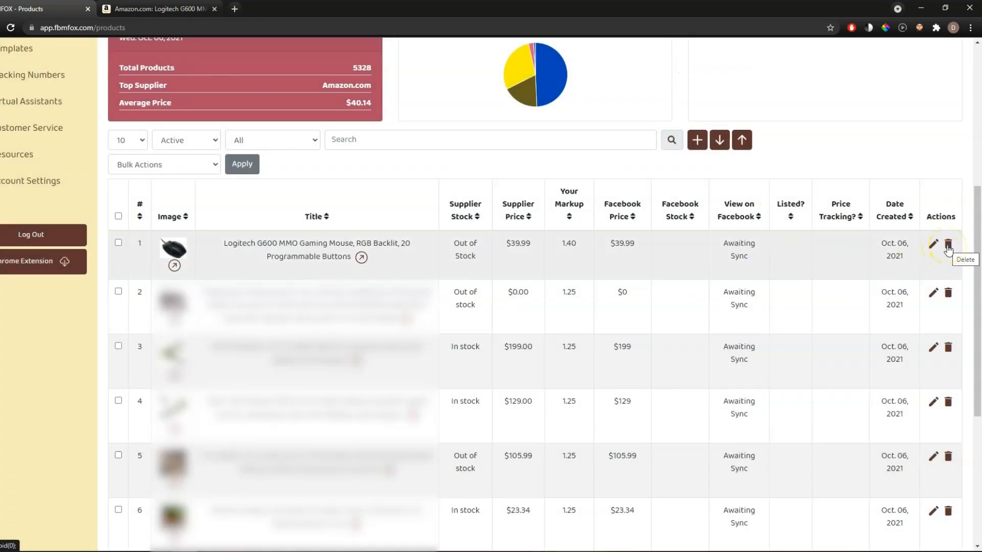
# Step: Reopen the Logitech G600 mouse for editing and assign it the template Shops Test #1
pyautogui.click(941, 244)
pyautogui.click(934, 244)
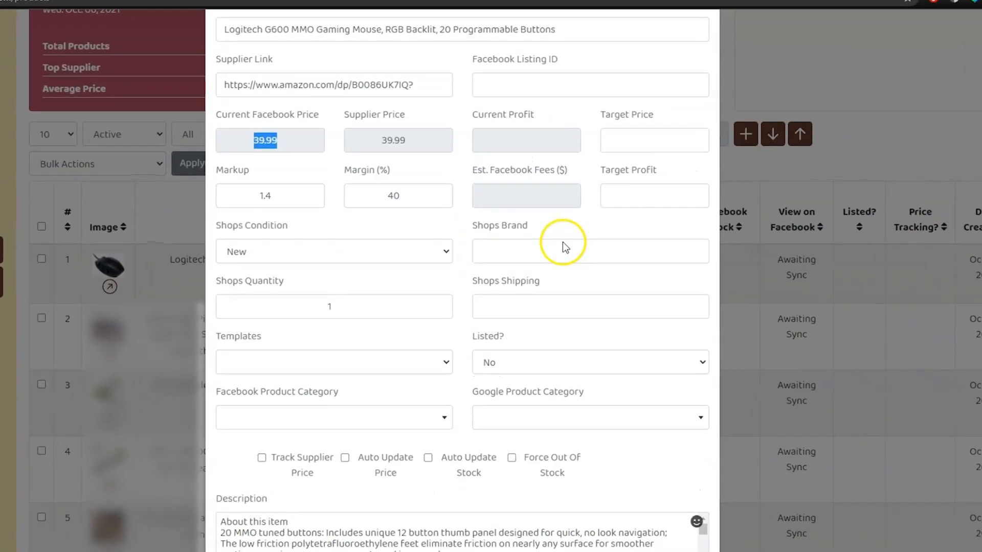
pyautogui.click(440, 375)
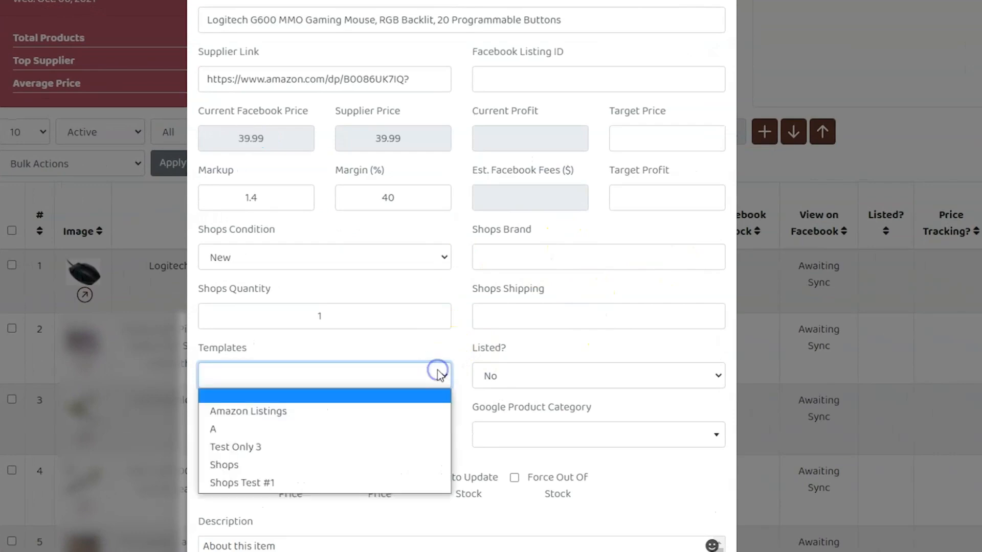
pyautogui.click(400, 482)
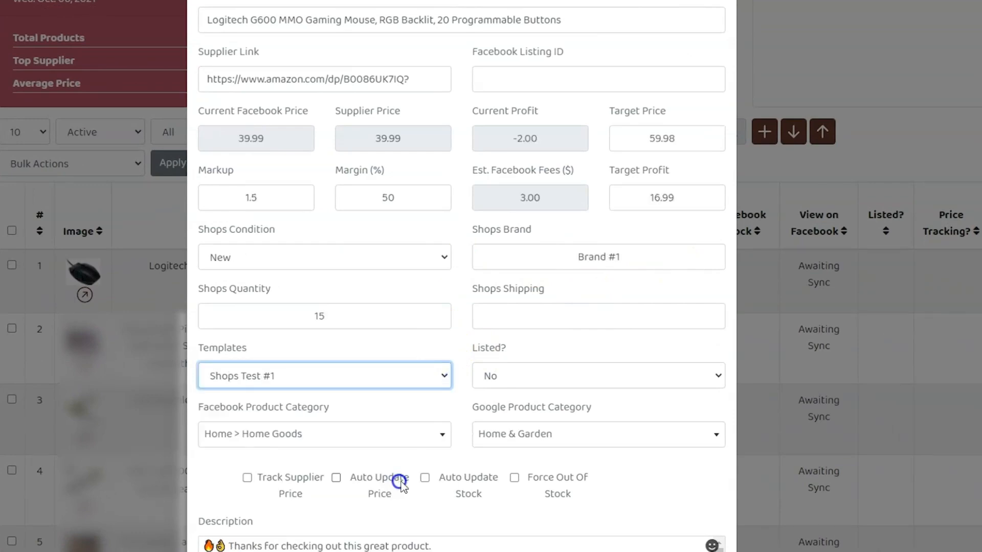
# Step: Enable Track Supplier Price, Auto Update Price and Auto Update Stock for the Logitech G600 mouse
pyautogui.click(264, 480)
pyautogui.click(396, 485)
pyautogui.click(481, 476)
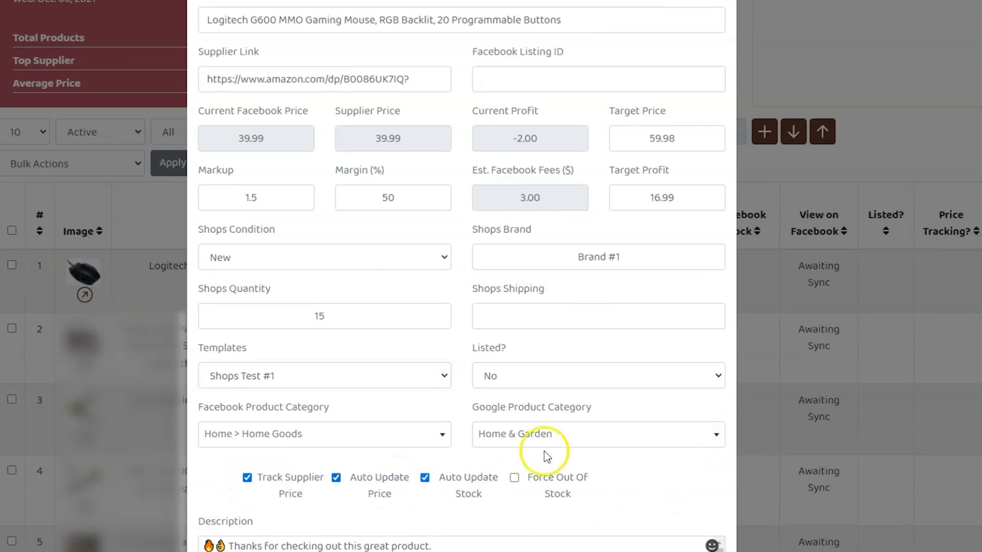
pyautogui.scroll(3, 578, 439)
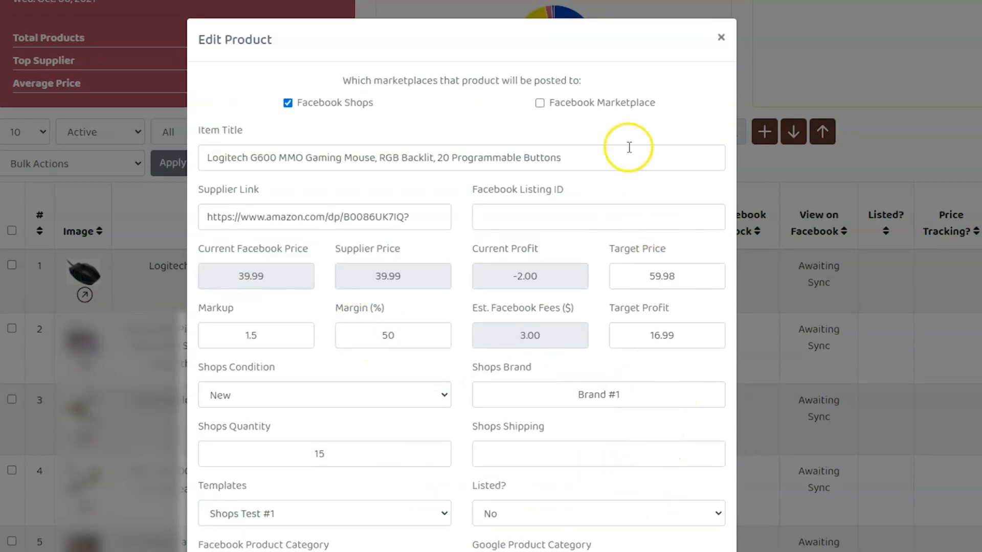
# Step: Review the template-filled price, category, tracking and description fields of the Logitech G600 mouse in the Edit Product form
pyautogui.scroll(-4, 651, 390)
pyautogui.scroll(-5, 641, 366)
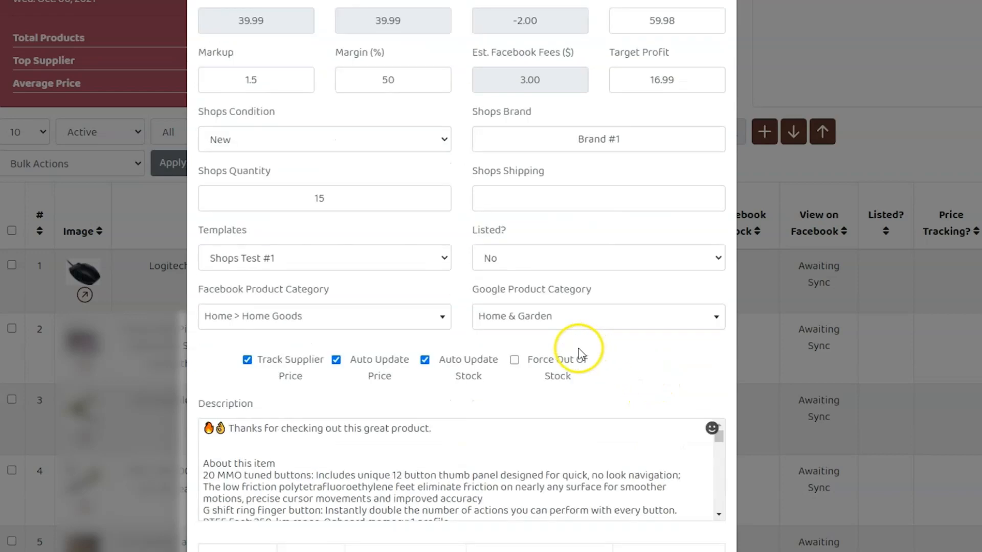
pyautogui.scroll(-1, 471, 271)
pyautogui.scroll(2, 471, 271)
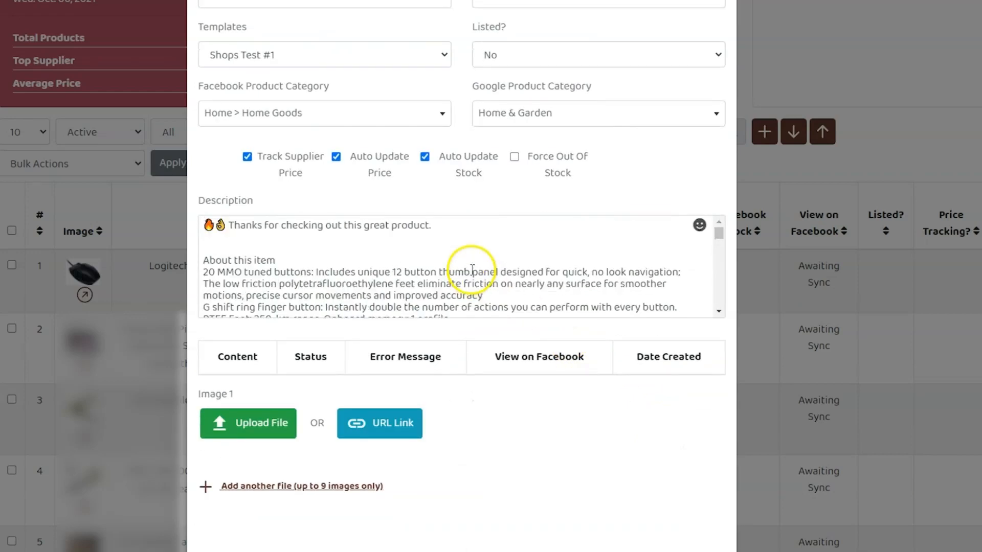
pyautogui.scroll(-6, 358, 271)
pyautogui.scroll(-10, 368, 271)
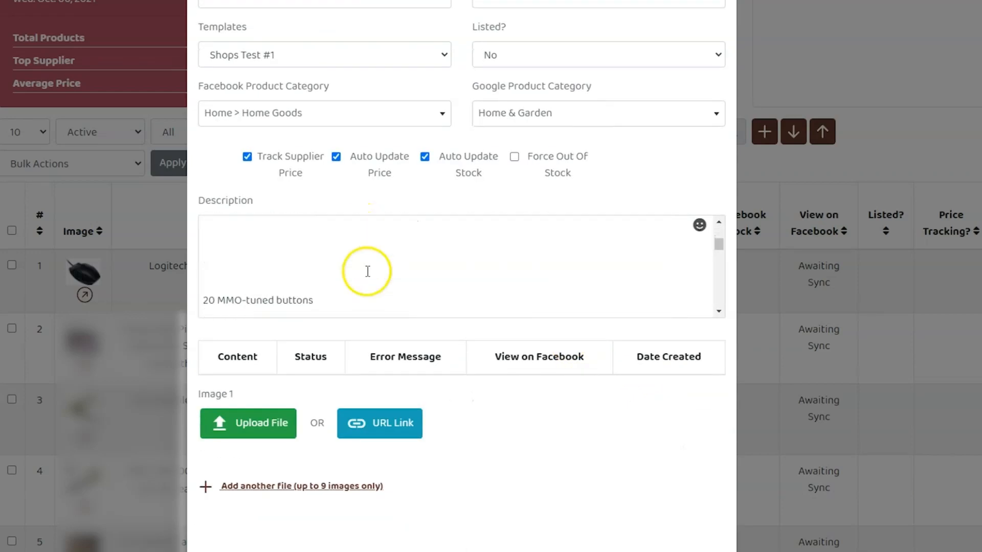
pyautogui.scroll(-6, 343, 294)
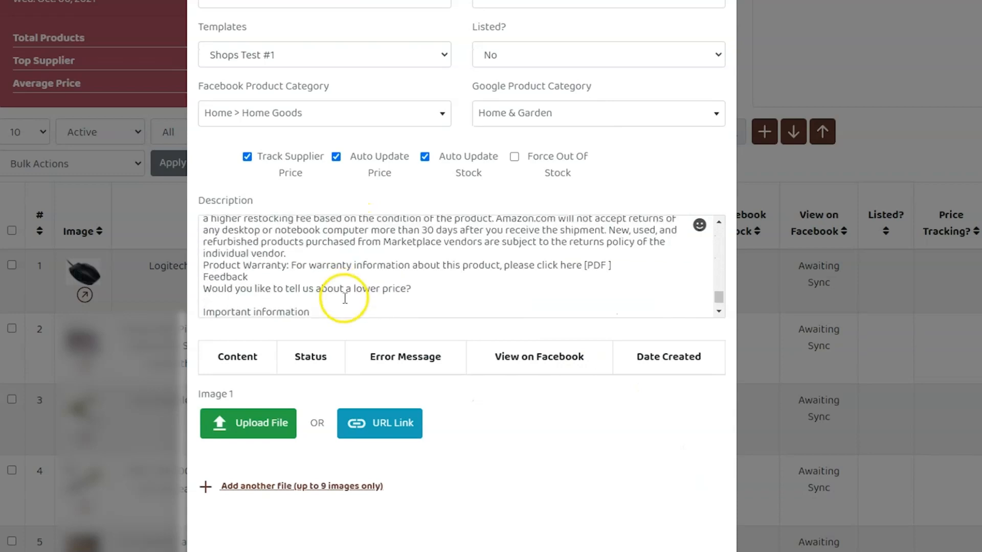
pyautogui.scroll(1, 386, 208)
pyautogui.scroll(8, 386, 208)
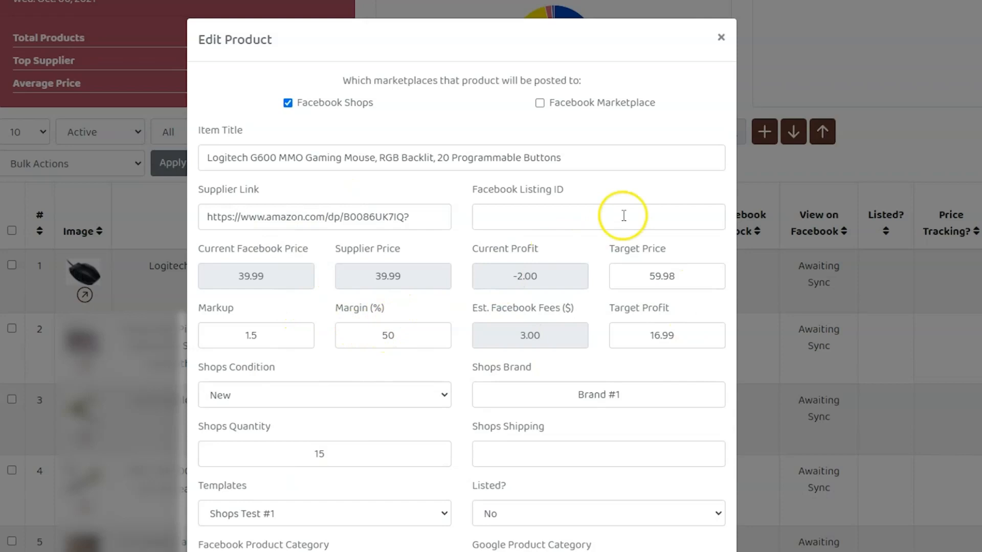
# Step: Save the edits to the Logitech G600 mouse, and delete that product from the product list
pyautogui.scroll(-10, 624, 333)
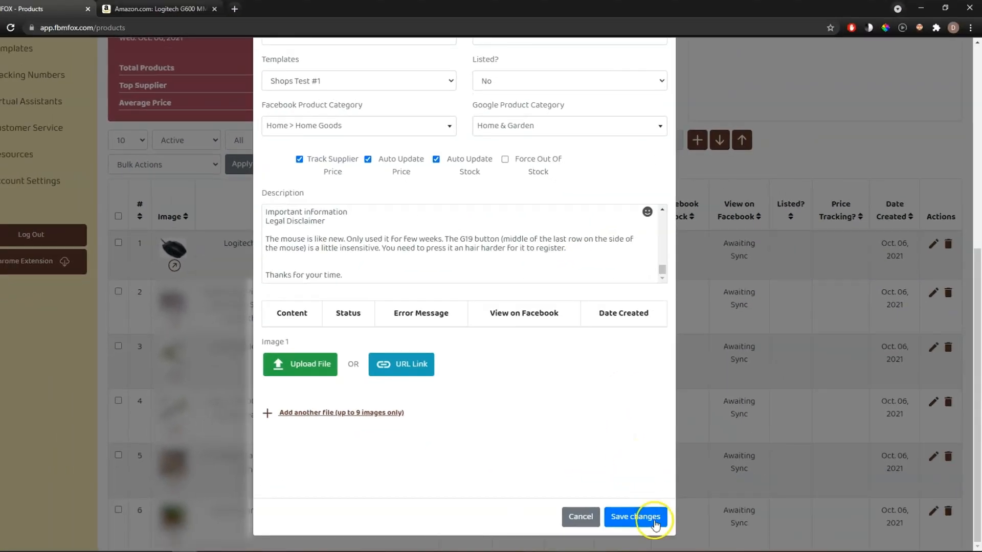
pyautogui.click(654, 516)
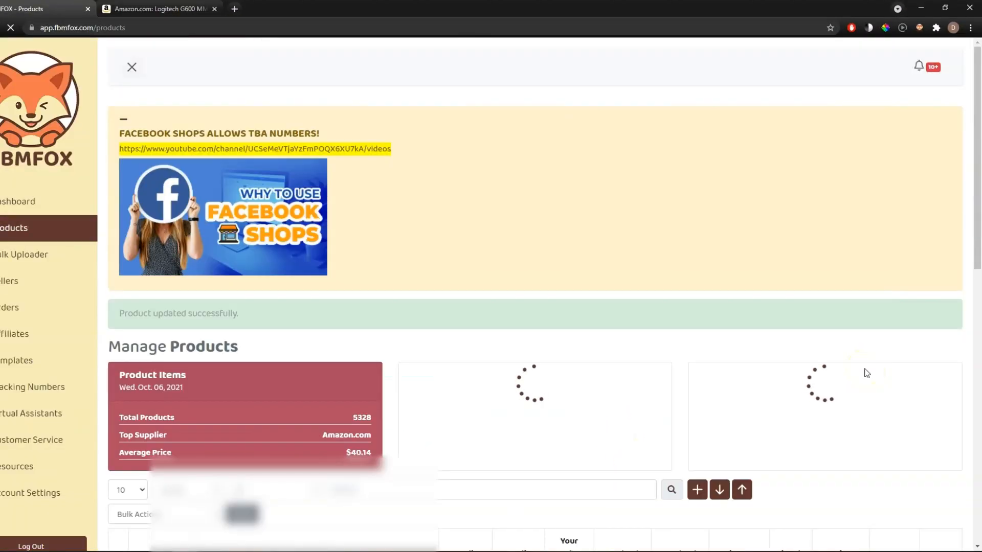
pyautogui.scroll(-3, 796, 367)
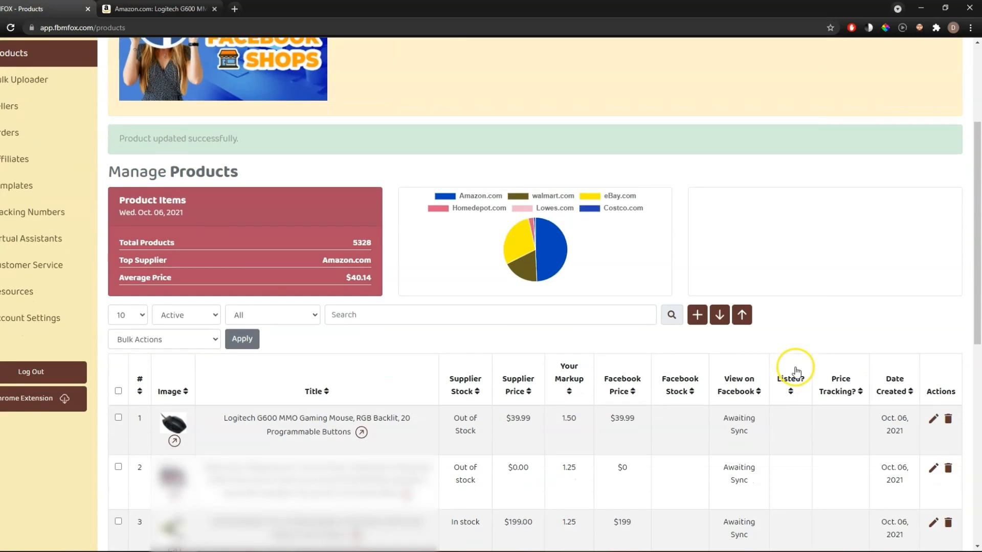
pyautogui.click(948, 419)
pyautogui.click(468, 353)
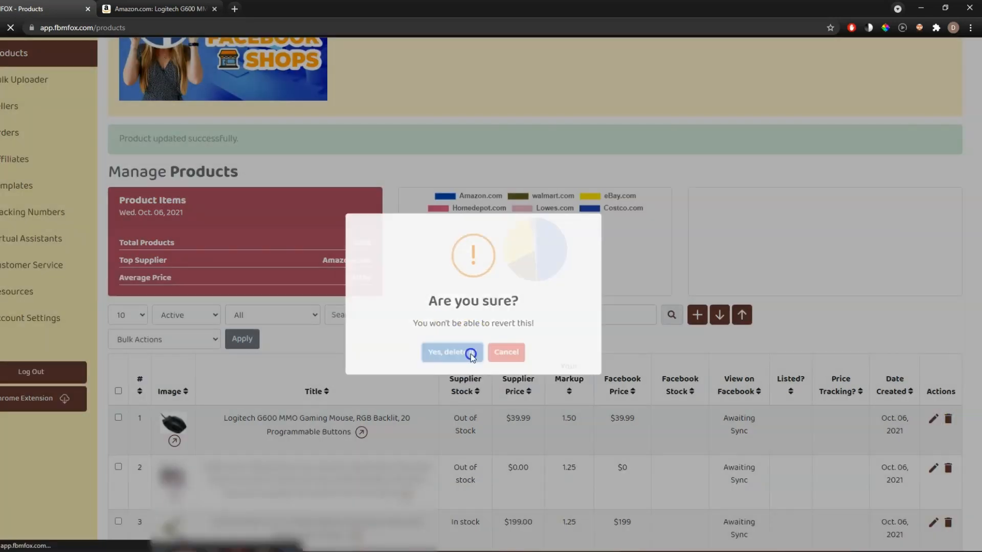
pyautogui.scroll(-4, 624, 325)
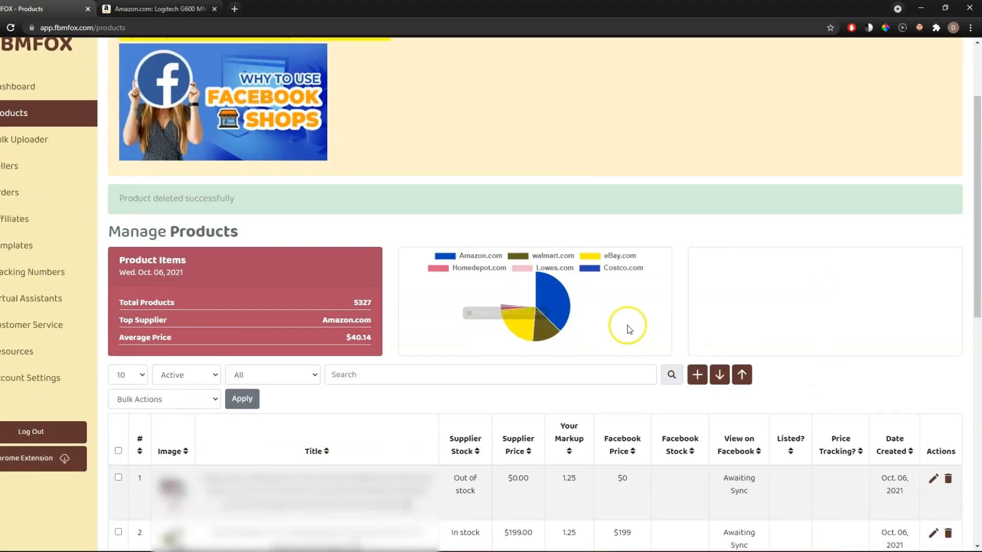
# Step: Copy the Logitech G600 mouse's Amazon page address and enter it as the supplier link of a new FBMFox product
pyautogui.click(153, 9)
pyautogui.click(219, 27)
pyautogui.hotkey('ctrl', 'c')
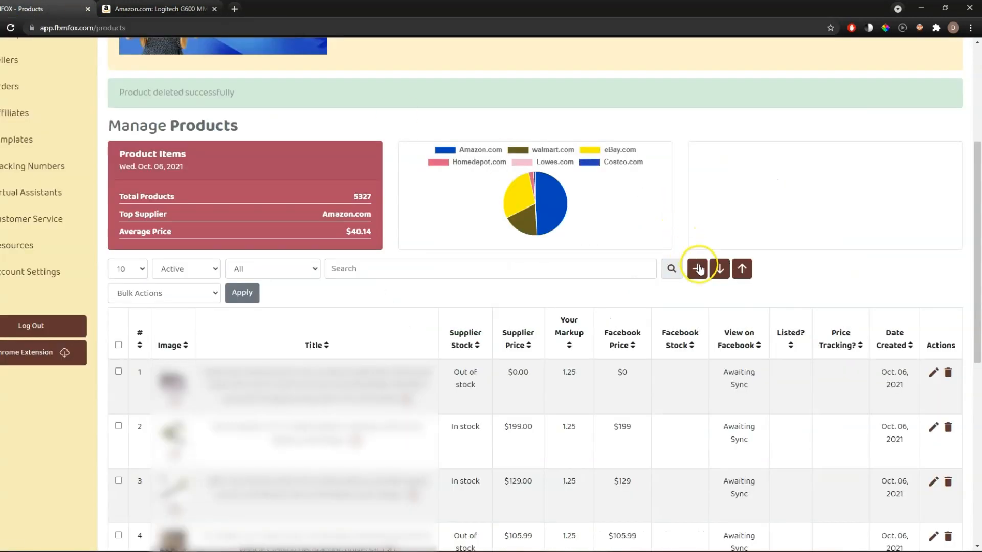
pyautogui.click(698, 273)
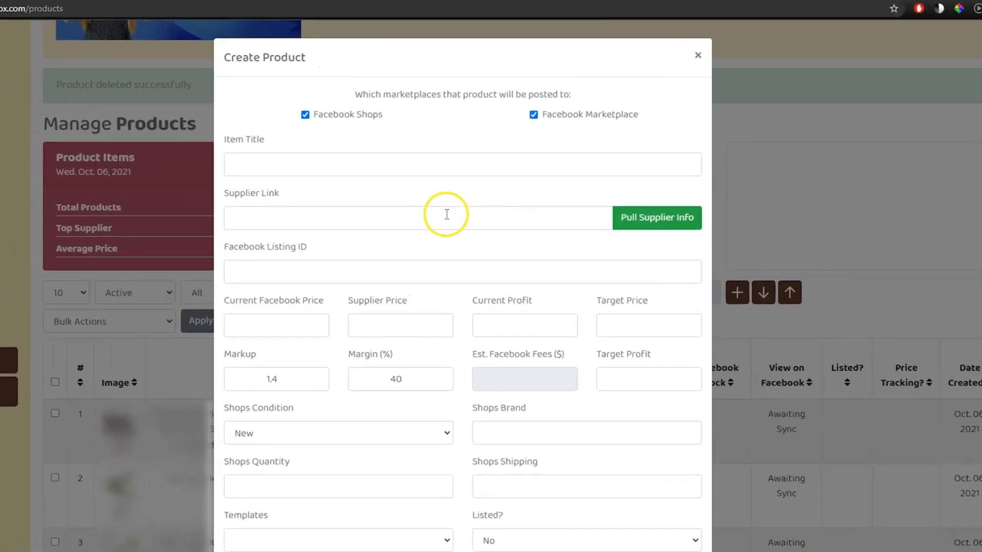
pyautogui.click(446, 214)
pyautogui.hotkey('ctrl', 'v')
pyautogui.click(595, 193)
pyautogui.click(242, 219)
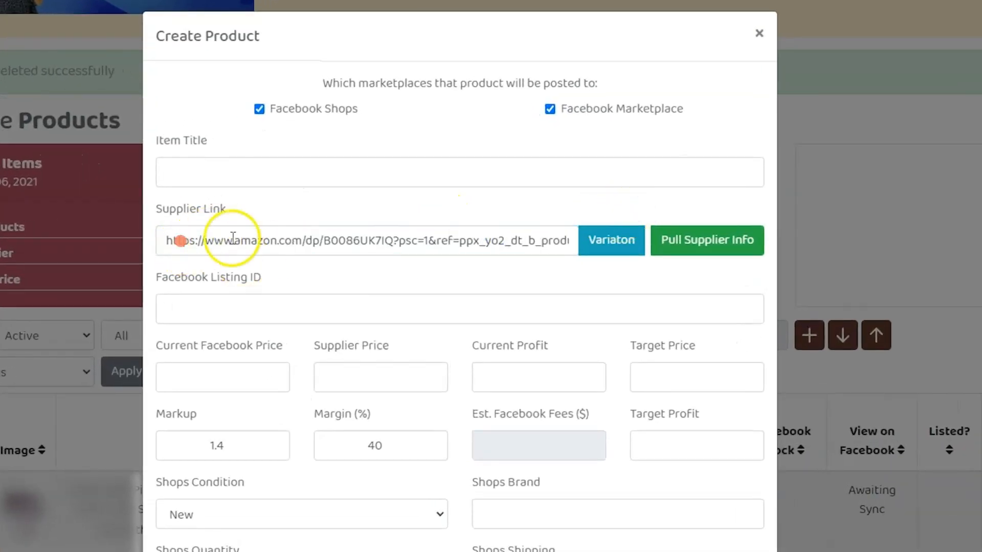
# Step: Pull the supplier info from the Amazon link into the new product form
pyautogui.click(710, 240)
pyautogui.scroll(-2, 659, 500)
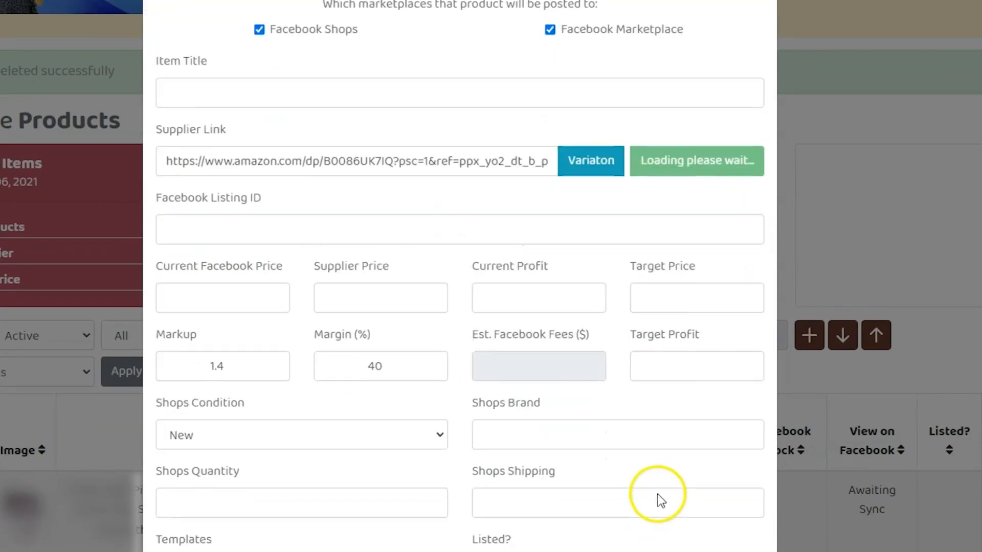
pyautogui.scroll(-2, 660, 500)
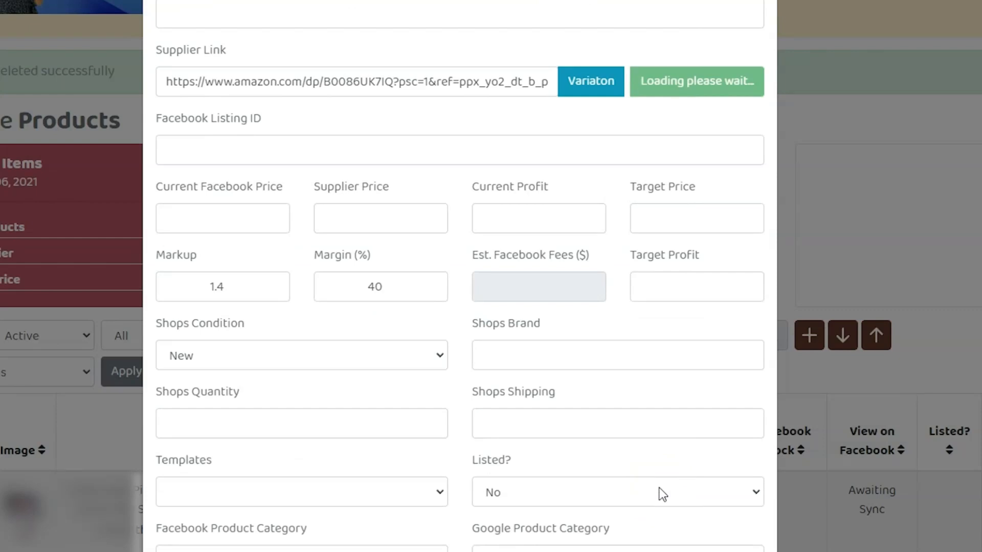
pyautogui.scroll(-3, 658, 488)
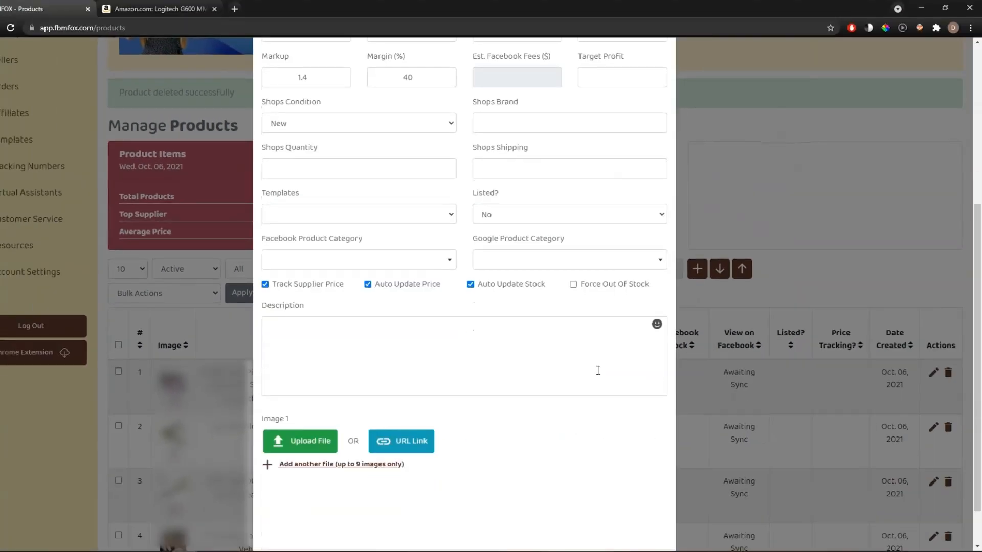
pyautogui.scroll(4, 597, 371)
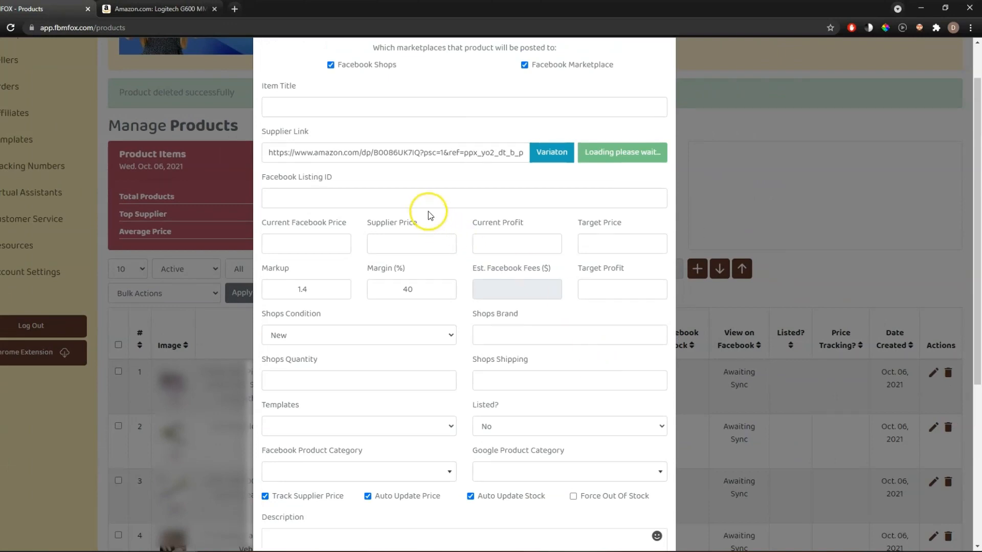
pyautogui.scroll(-5, 440, 434)
pyautogui.scroll(7, 532, 390)
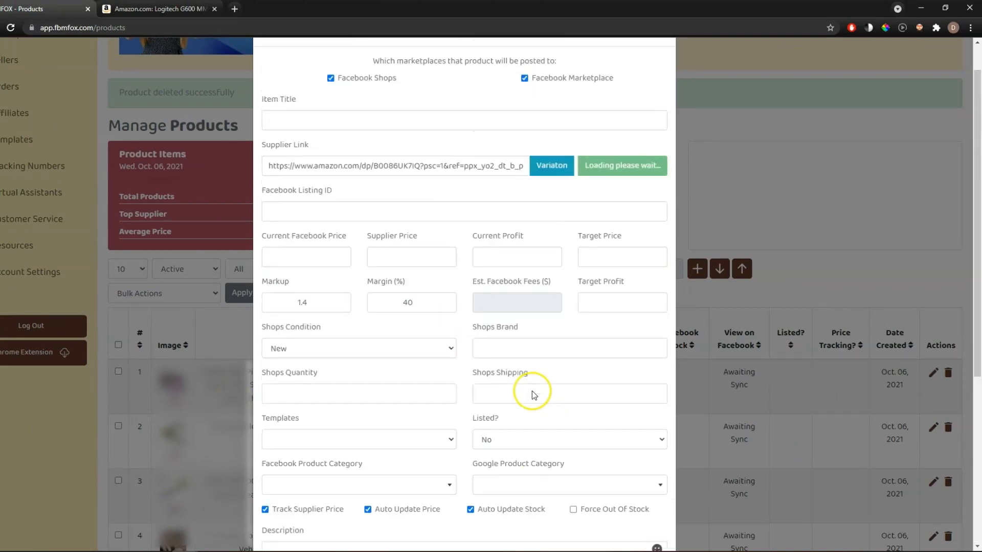
pyautogui.scroll(-9, 532, 219)
pyautogui.scroll(-5, 604, 375)
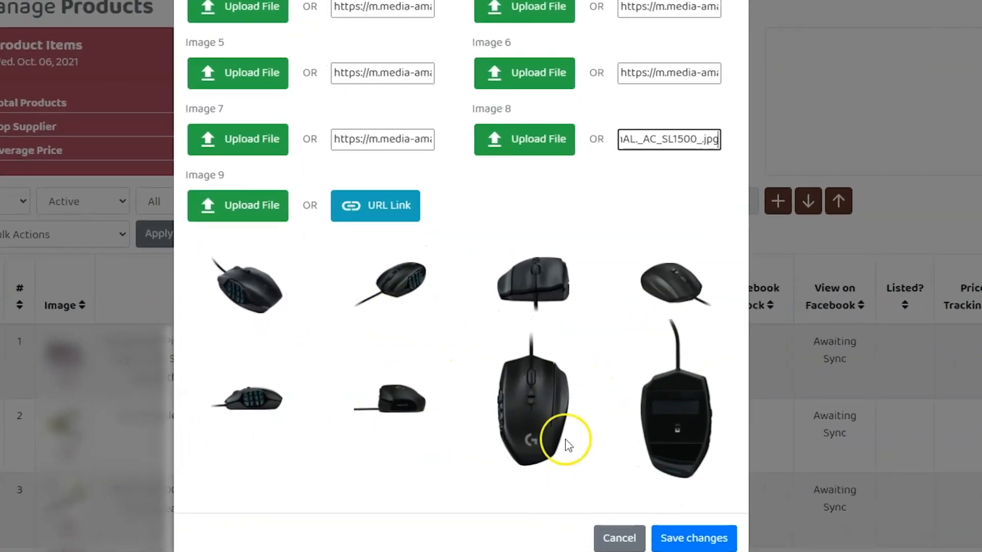
# Step: Examine the images, description and price fields pulled from the supplier for the new product
pyautogui.scroll(4, 635, 333)
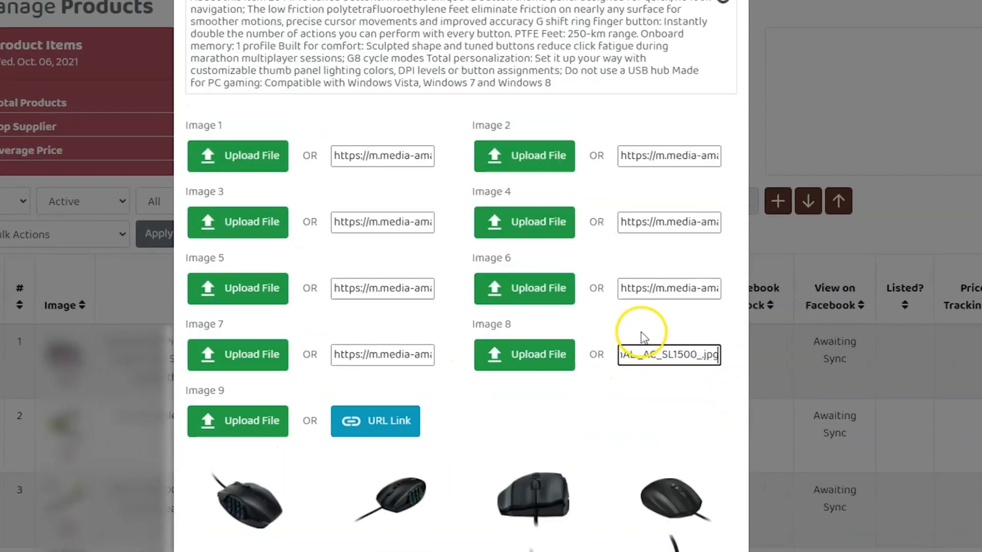
pyautogui.scroll(4, 643, 341)
pyautogui.click(644, 298)
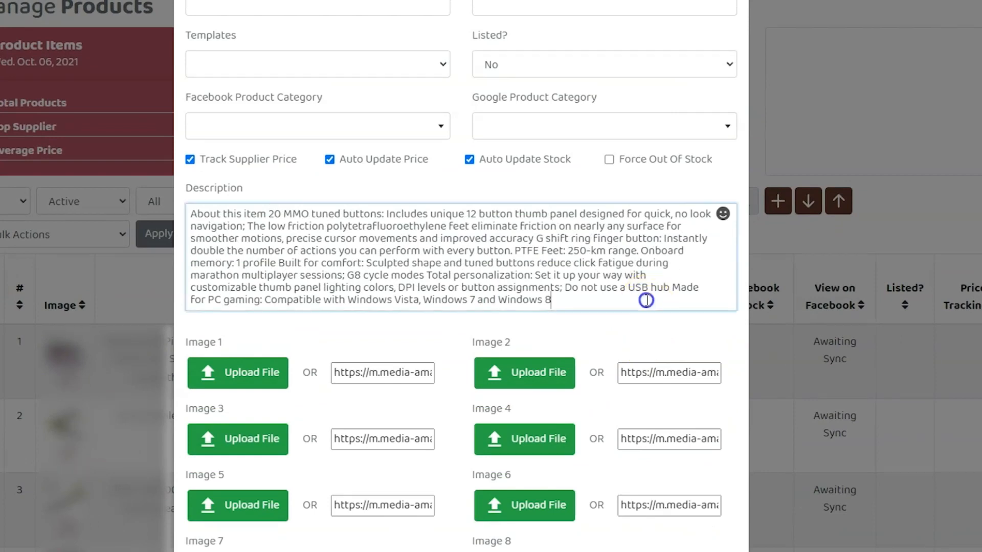
pyautogui.scroll(3, 645, 299)
pyautogui.scroll(2, 624, 322)
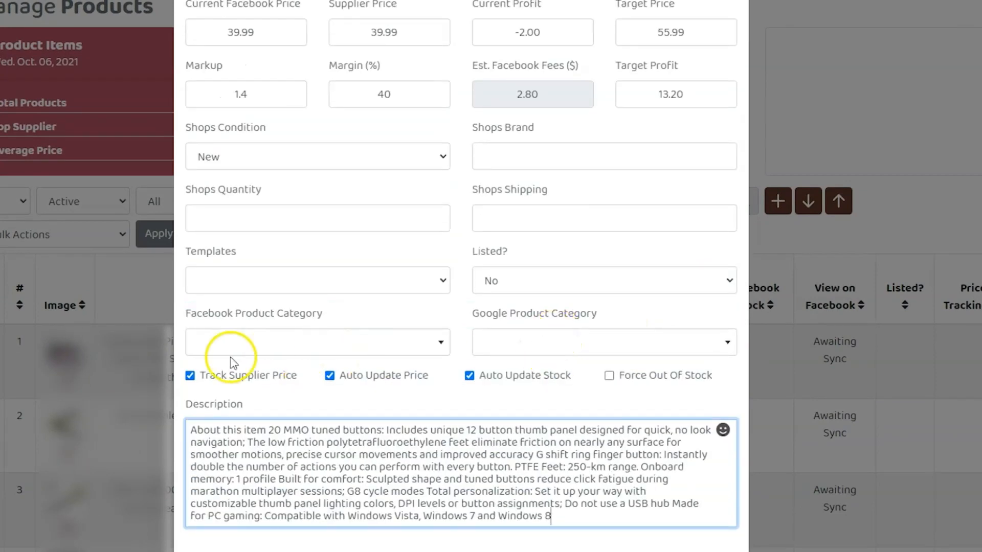
pyautogui.scroll(3, 423, 192)
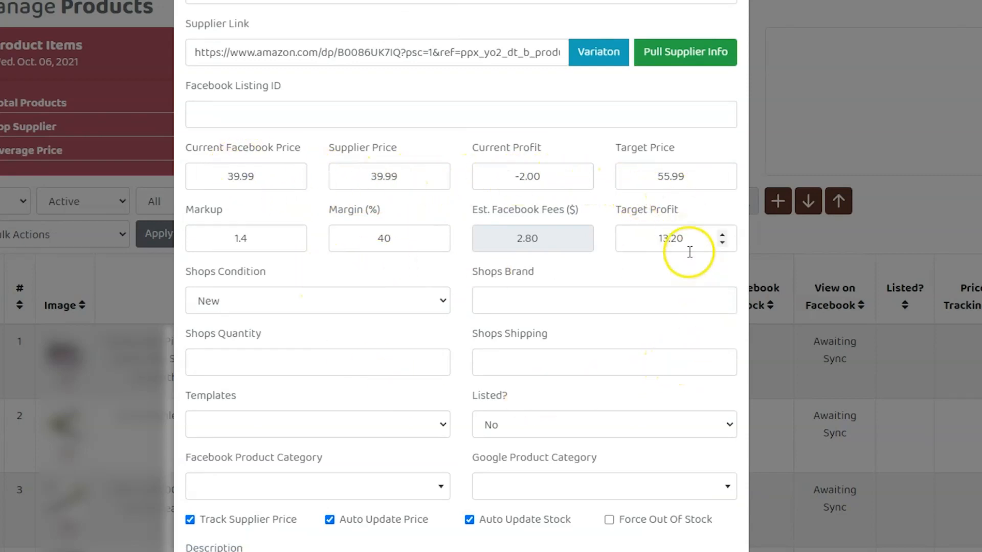
# Step: Apply the template Shops Test #1 to the new Logitech G600 mouse product
pyautogui.scroll(-1, 543, 327)
pyautogui.scroll(-2, 543, 327)
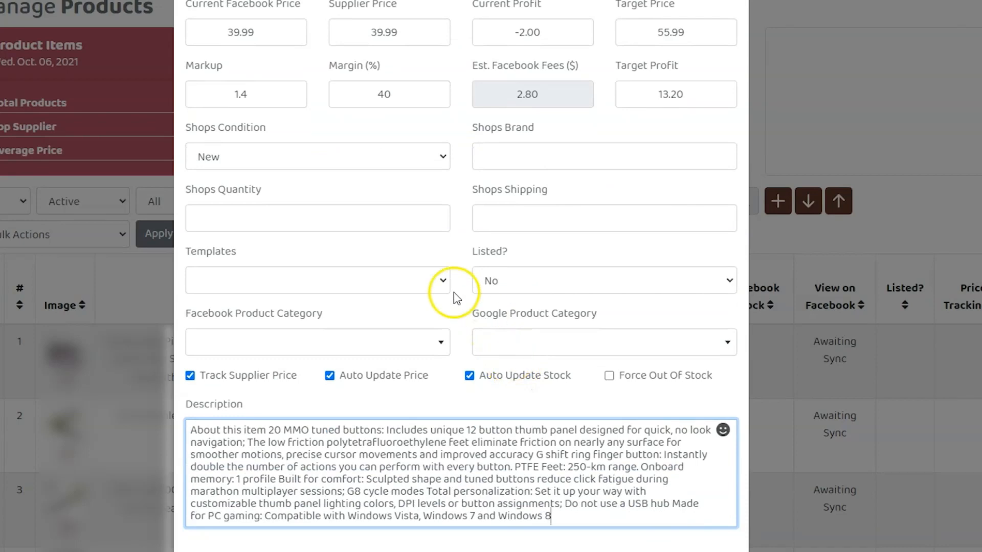
pyautogui.click(443, 283)
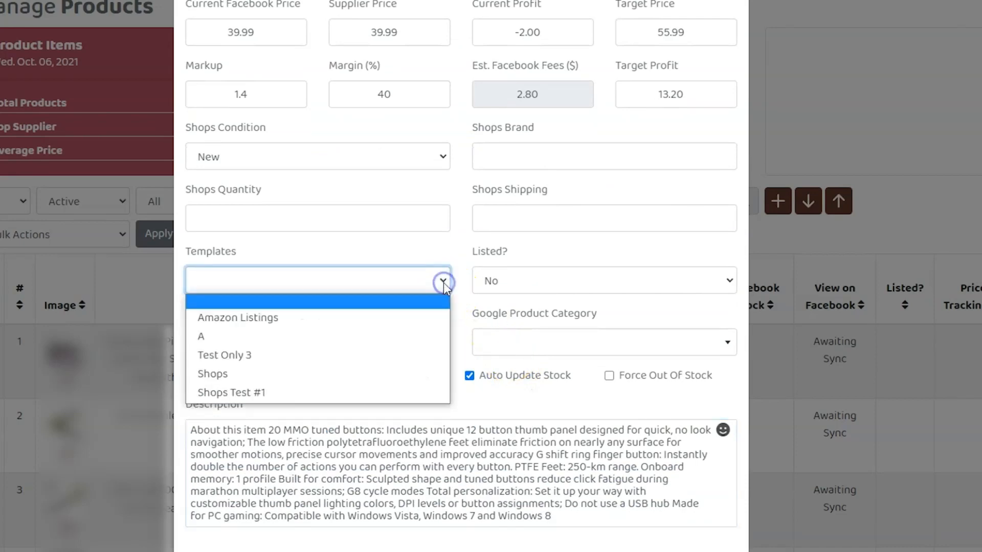
pyautogui.click(412, 391)
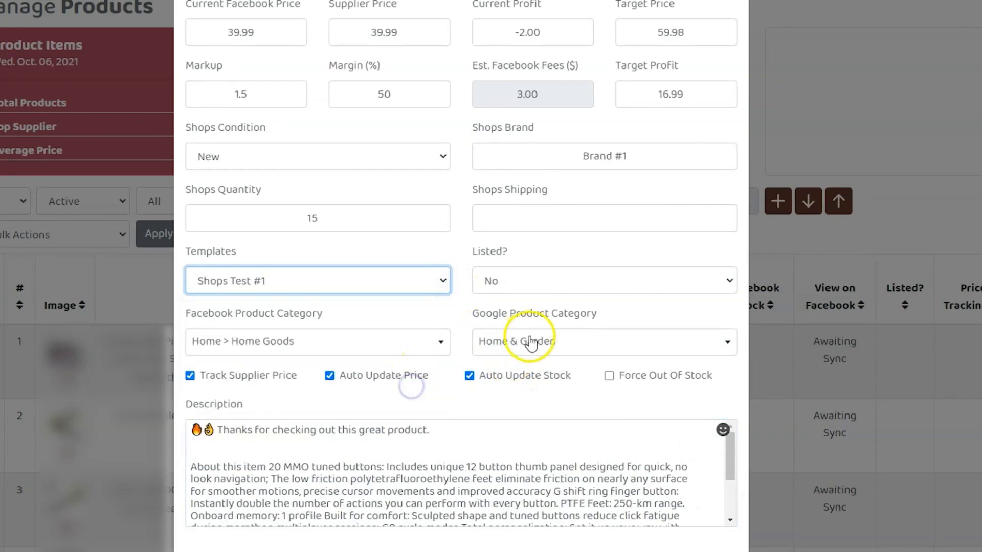
# Step: Check the new product's template-filled description, shop quantity, margin and target price fields
pyautogui.scroll(-1, 546, 341)
pyautogui.scroll(-2, 548, 343)
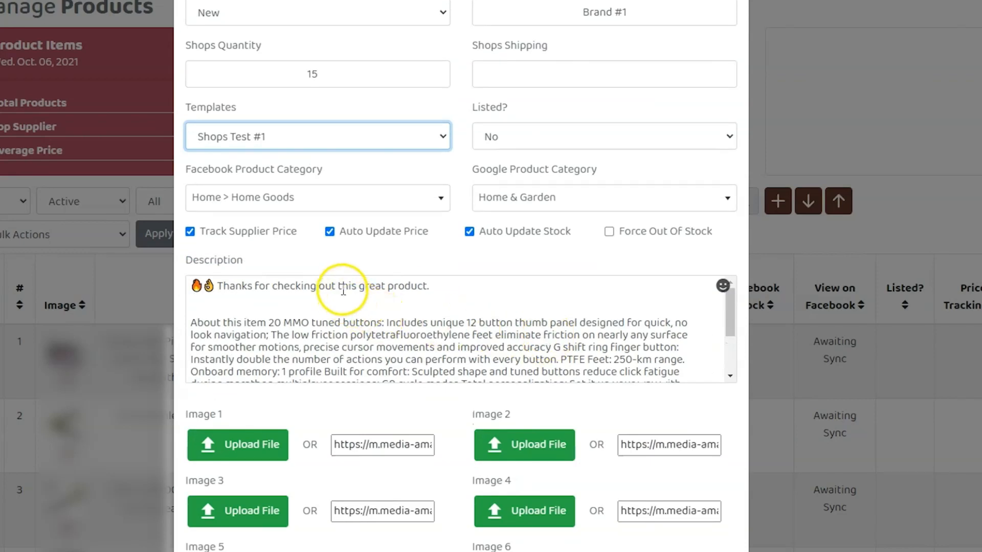
pyautogui.tripleClick(349, 285)
pyautogui.scroll(-3, 488, 313)
pyautogui.scroll(-3, 488, 313)
pyautogui.scroll(8, 449, 270)
pyautogui.click(329, 364)
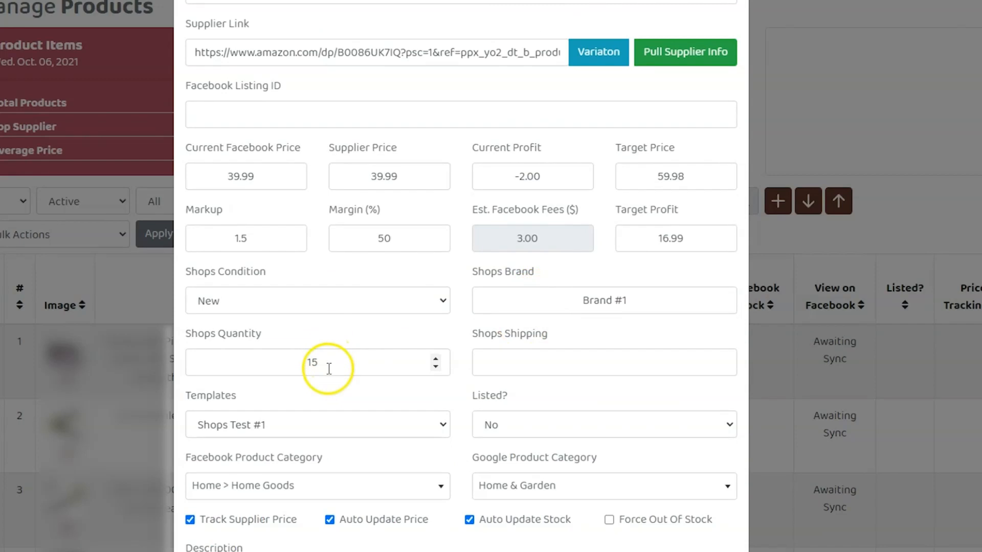
pyautogui.doubleClick(373, 239)
pyautogui.click(432, 267)
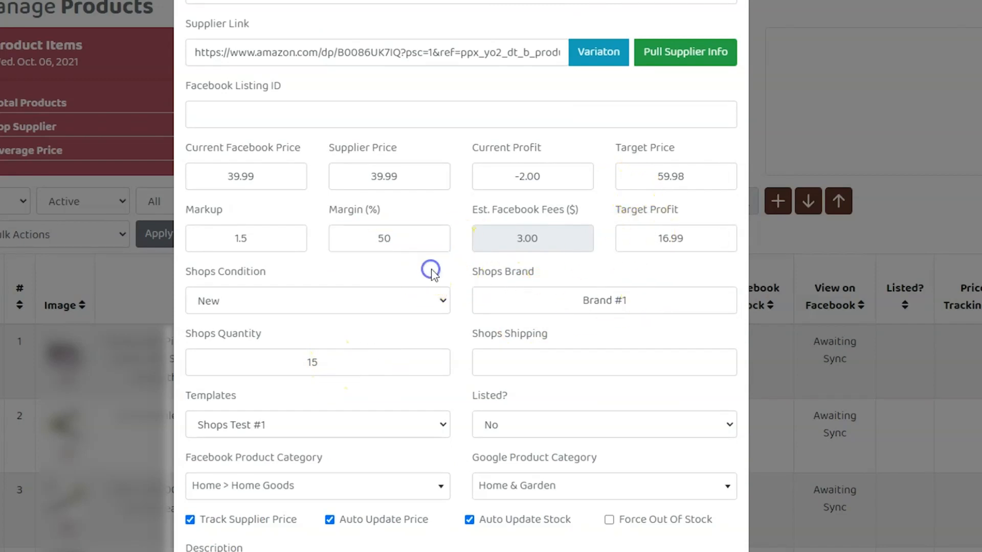
pyautogui.scroll(1, 433, 269)
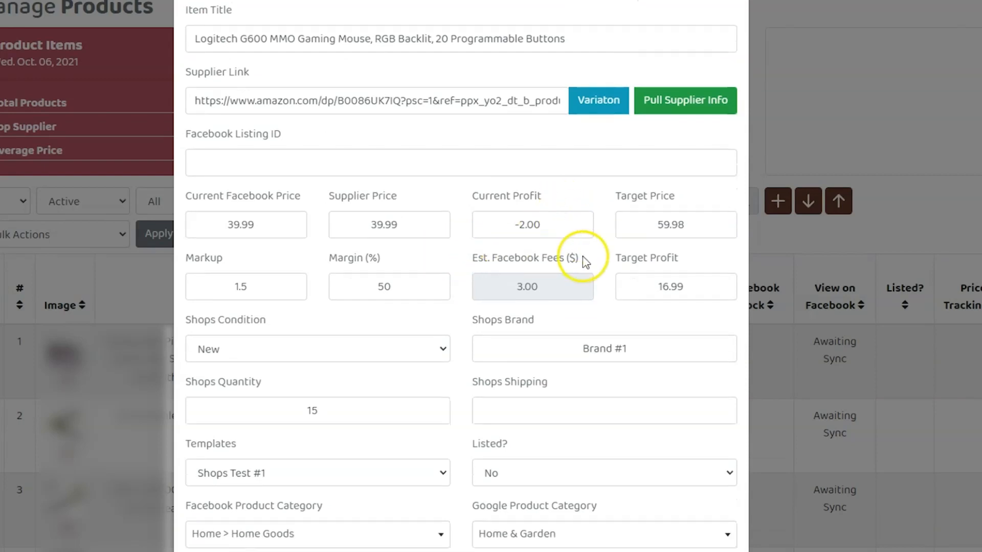
# Step: Save the new Logitech G600 mouse product
pyautogui.scroll(-15, 576, 258)
pyautogui.scroll(-1, 685, 409)
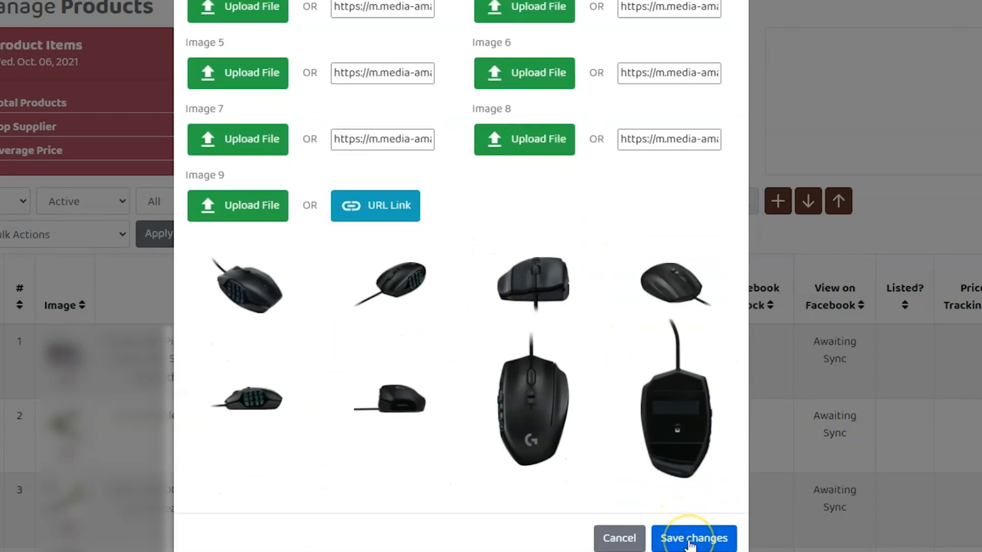
pyautogui.click(692, 541)
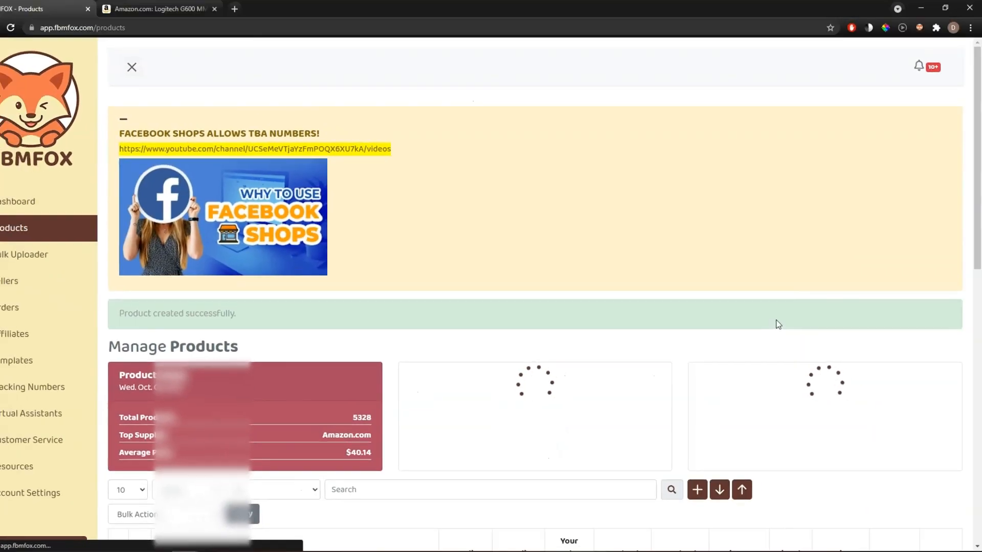
# Step: Check the markup of the newly created Logitech G600 mouse in the product list
pyautogui.scroll(-8, 719, 268)
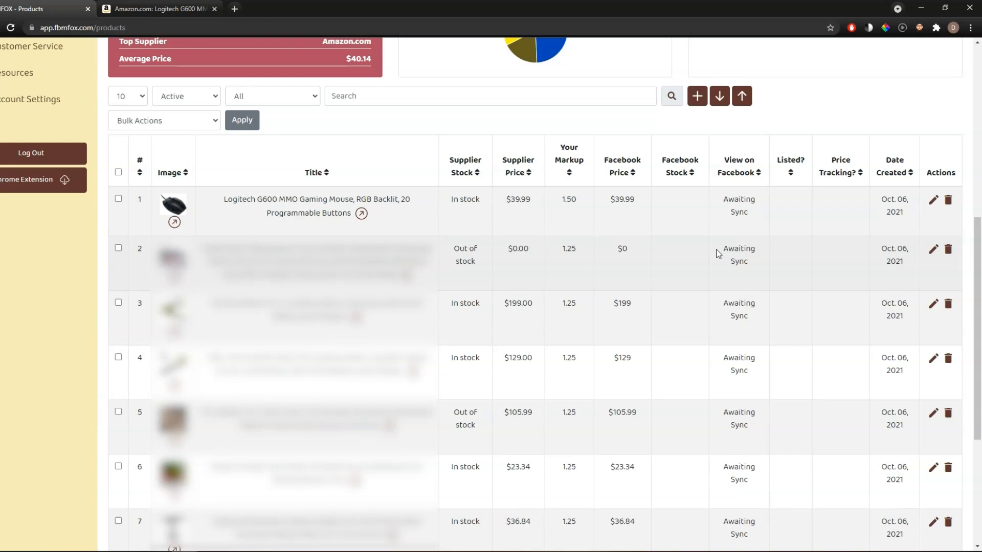
pyautogui.scroll(-1, 716, 253)
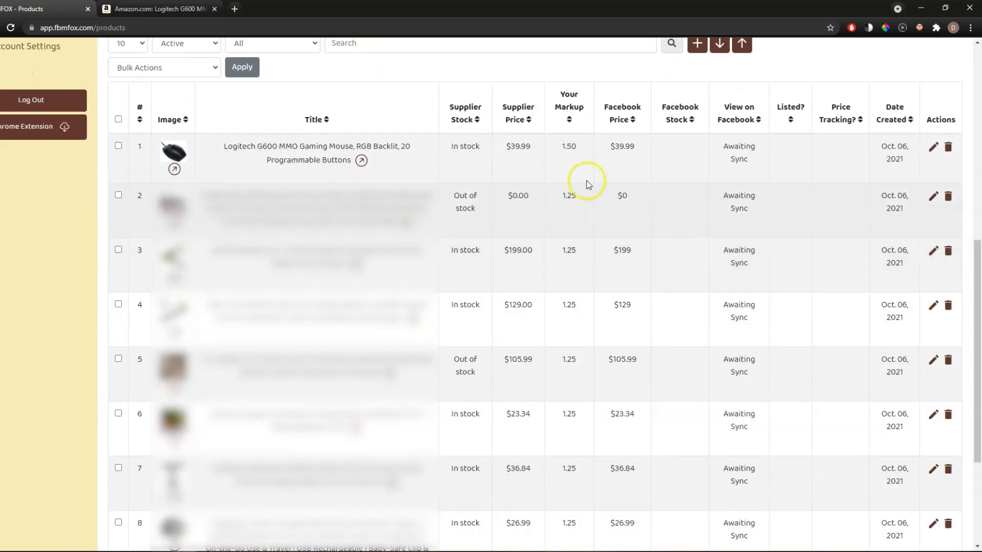
pyautogui.doubleClick(570, 146)
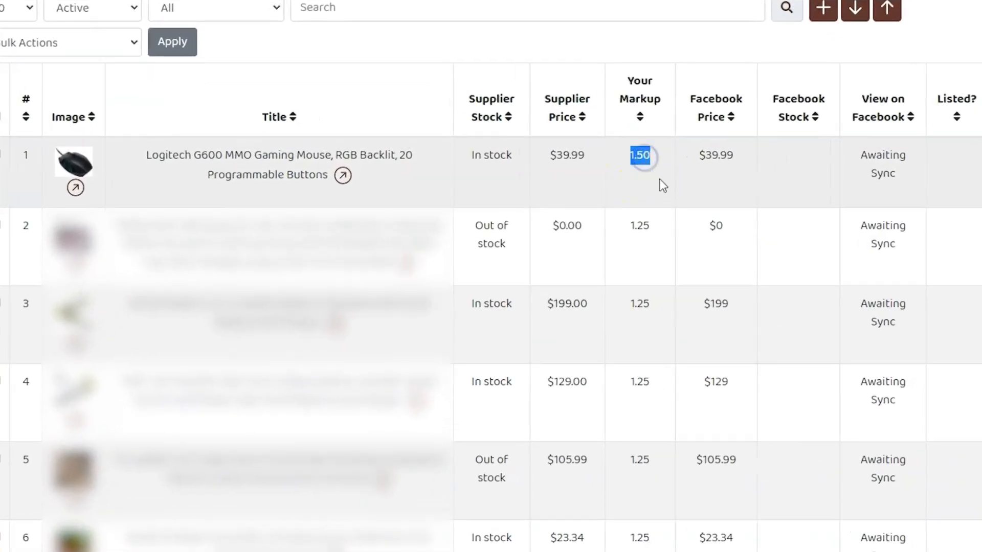
# Step: Compare the markup of the Logitech G600 mouse with the markups of the other products in the list
pyautogui.click(663, 184)
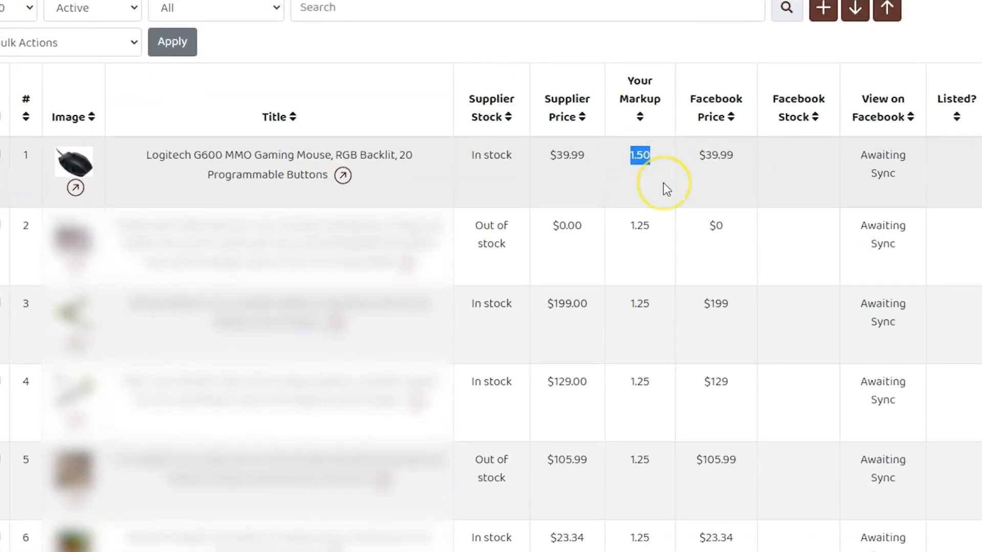
pyautogui.doubleClick(643, 156)
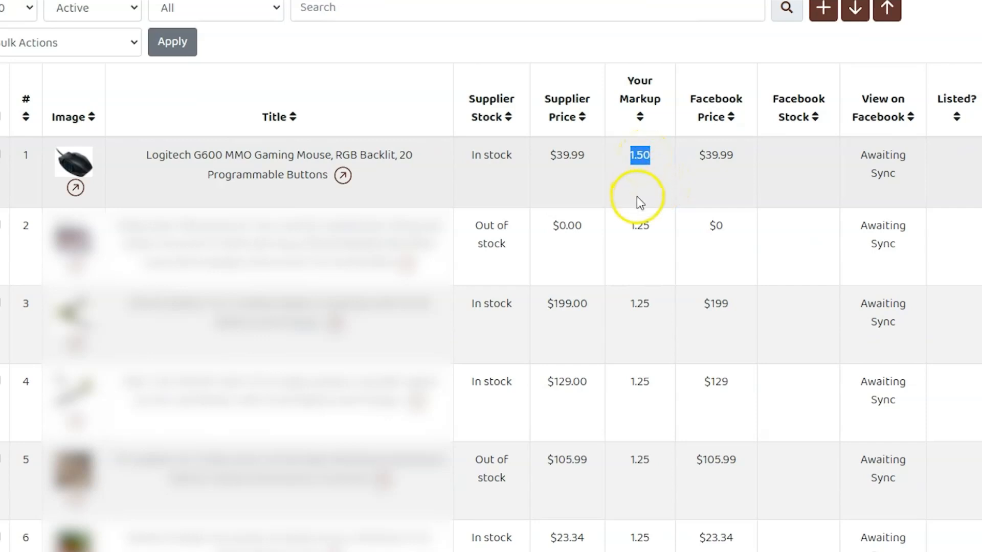
pyautogui.doubleClick(643, 230)
pyautogui.scroll(-5, 679, 209)
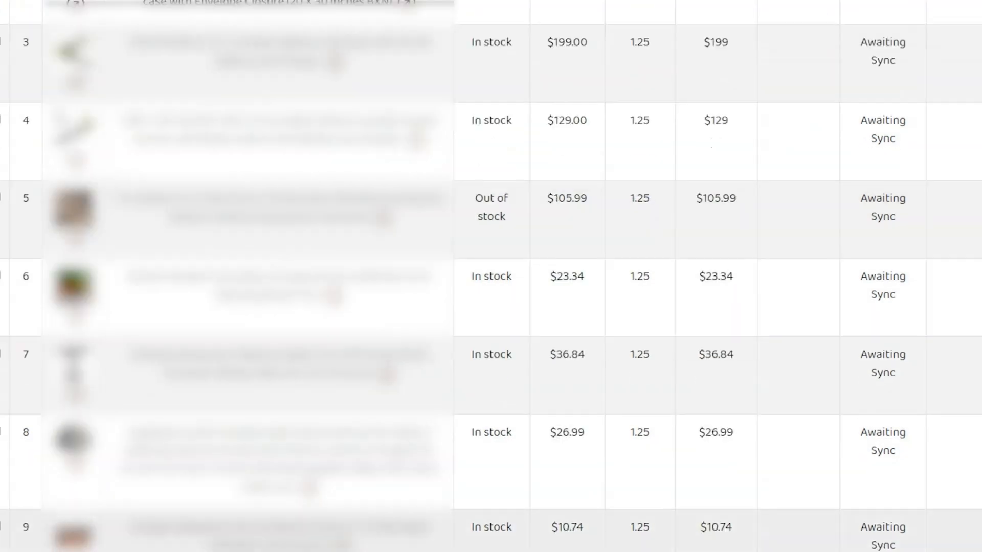
pyautogui.scroll(6, 670, 106)
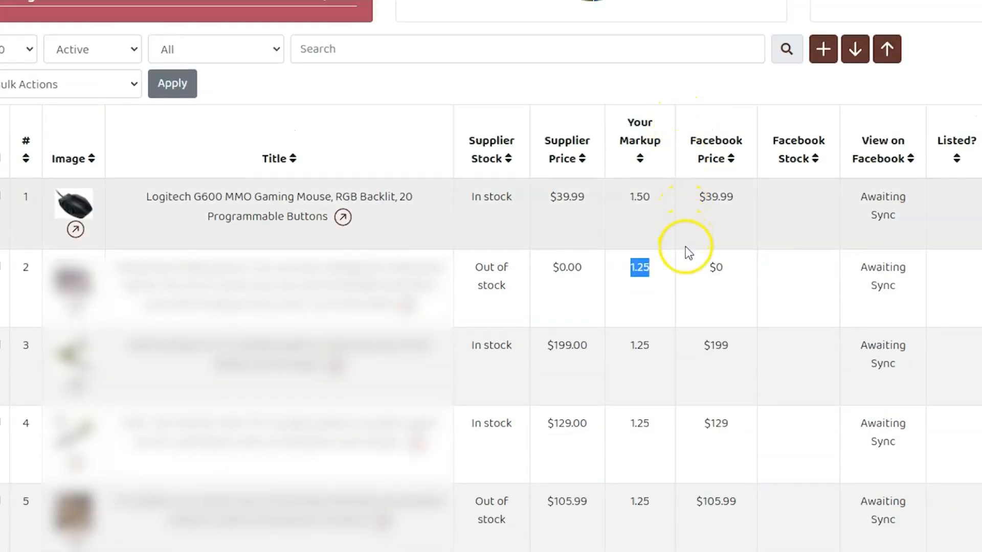
pyautogui.scroll(-5, 685, 247)
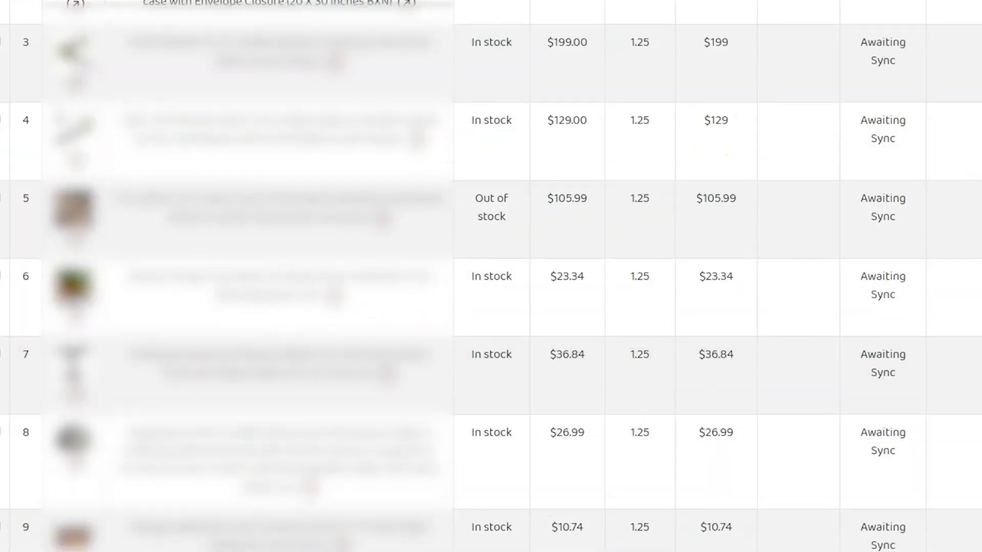
pyautogui.scroll(5, 697, 251)
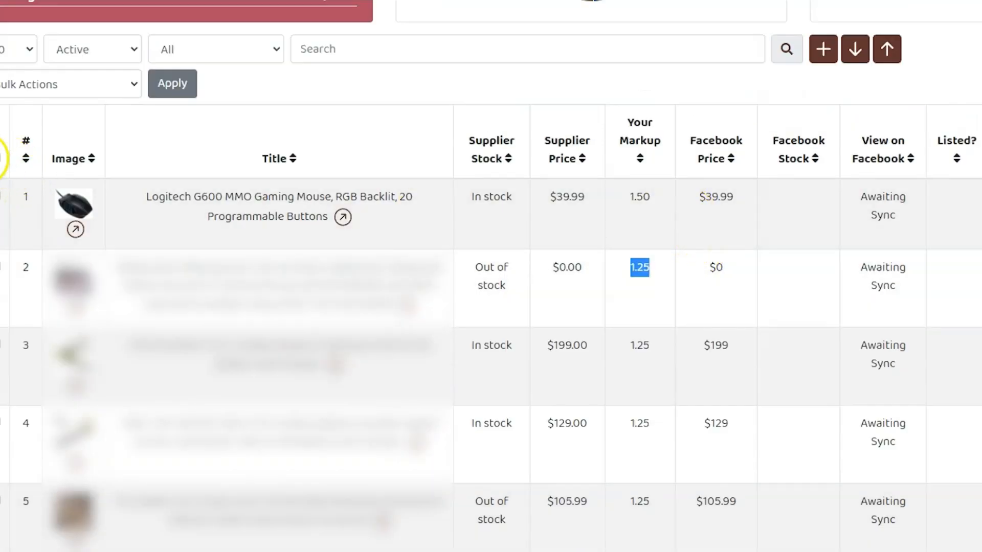
# Step: Bulk edit the template of all products on the current list page to Shops Test #1 and save the changes
pyautogui.click(1, 159)
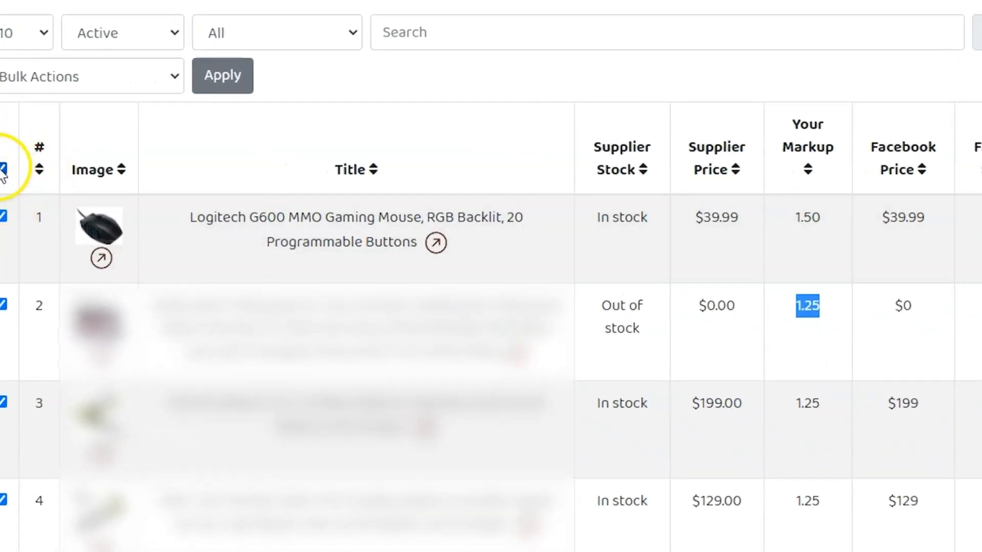
pyautogui.click(66, 78)
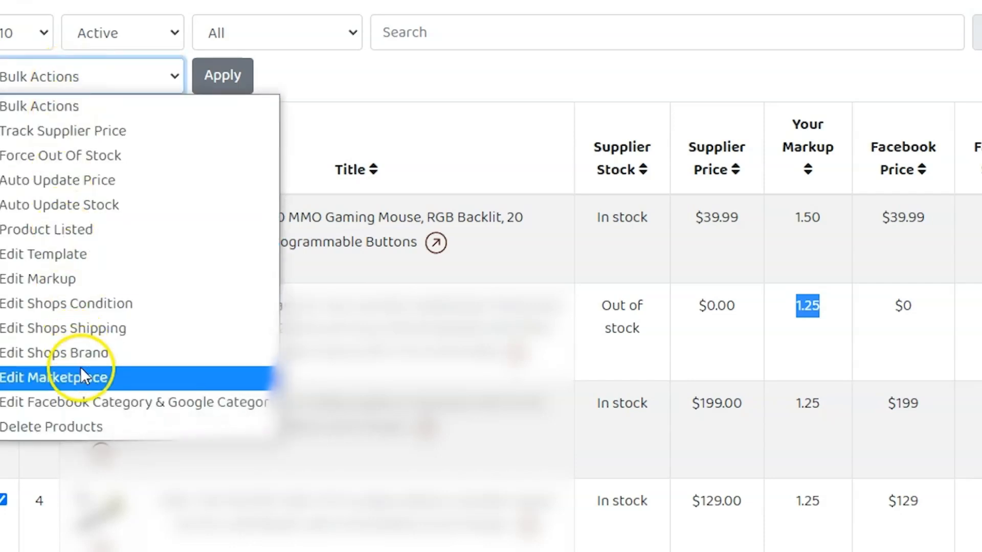
pyautogui.click(95, 256)
pyautogui.click(232, 80)
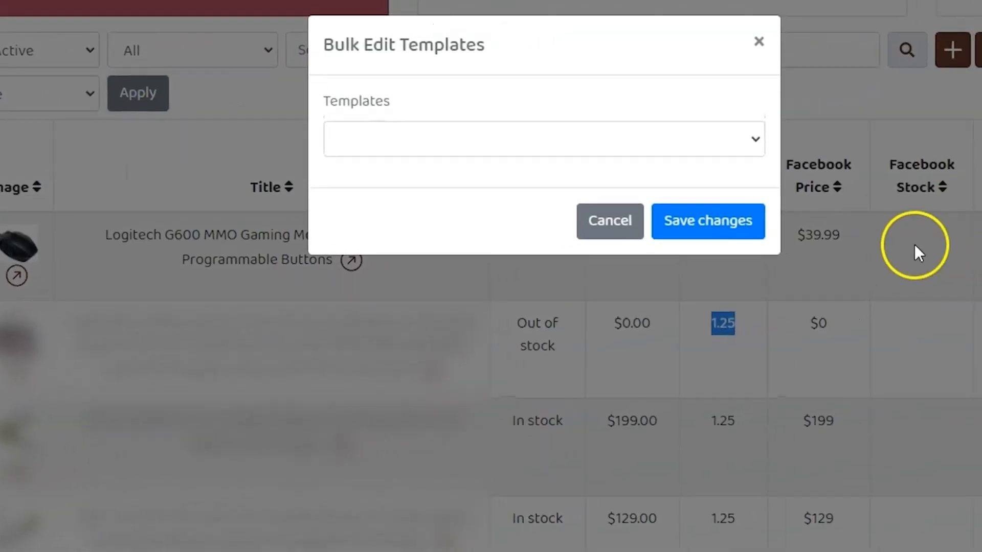
pyautogui.click(656, 155)
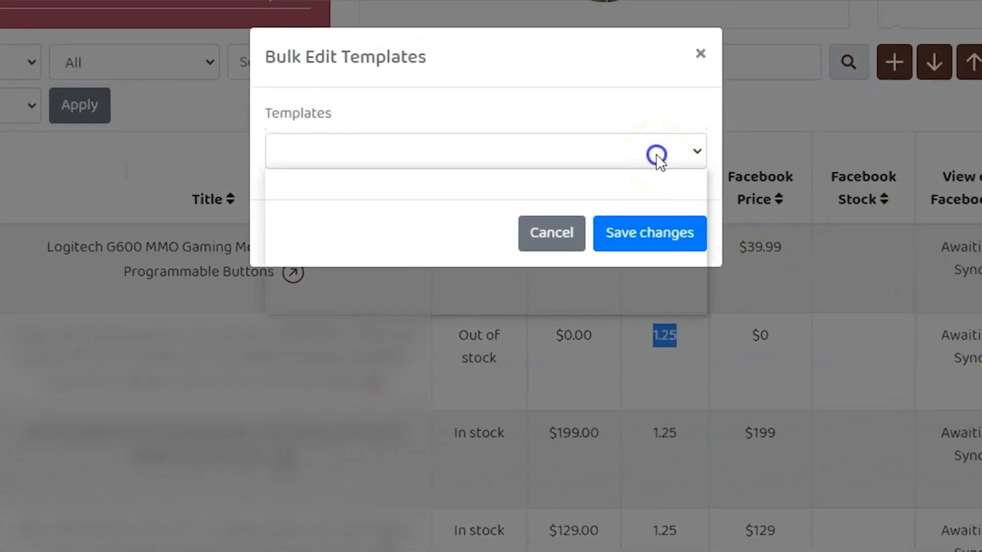
pyautogui.click(559, 311)
pyautogui.click(659, 240)
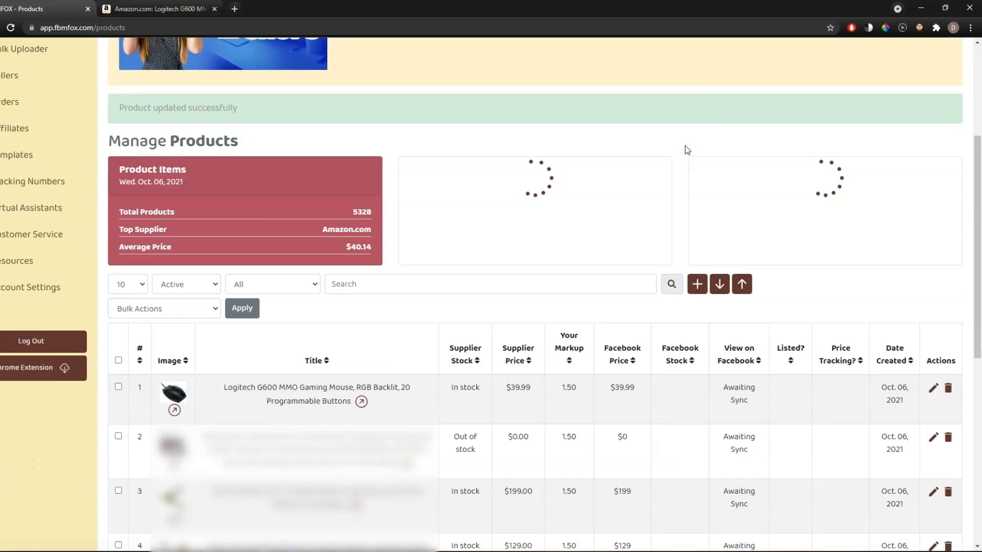
# Step: Check the markup values of all products on the page after the bulk template edit
pyautogui.scroll(-6, 686, 150)
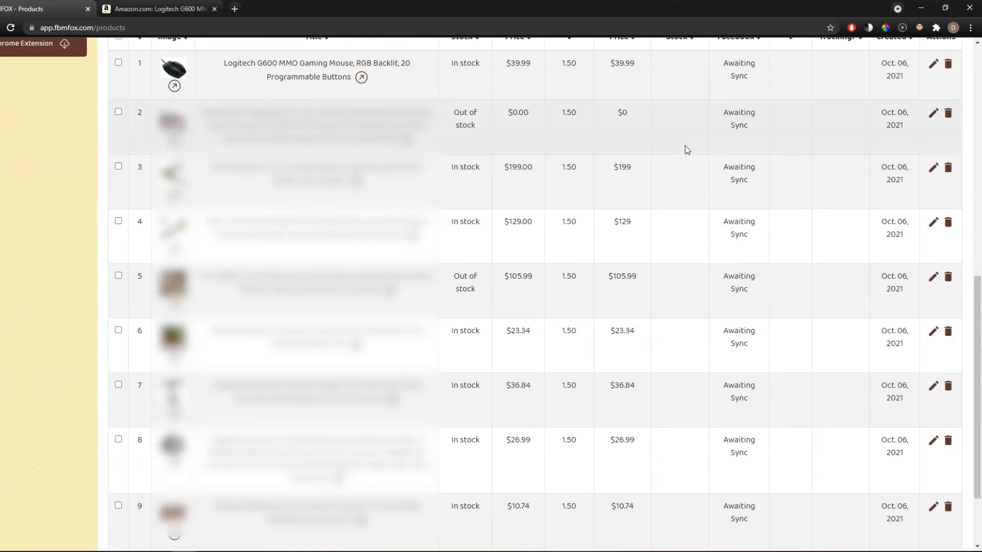
pyautogui.scroll(2, 563, 276)
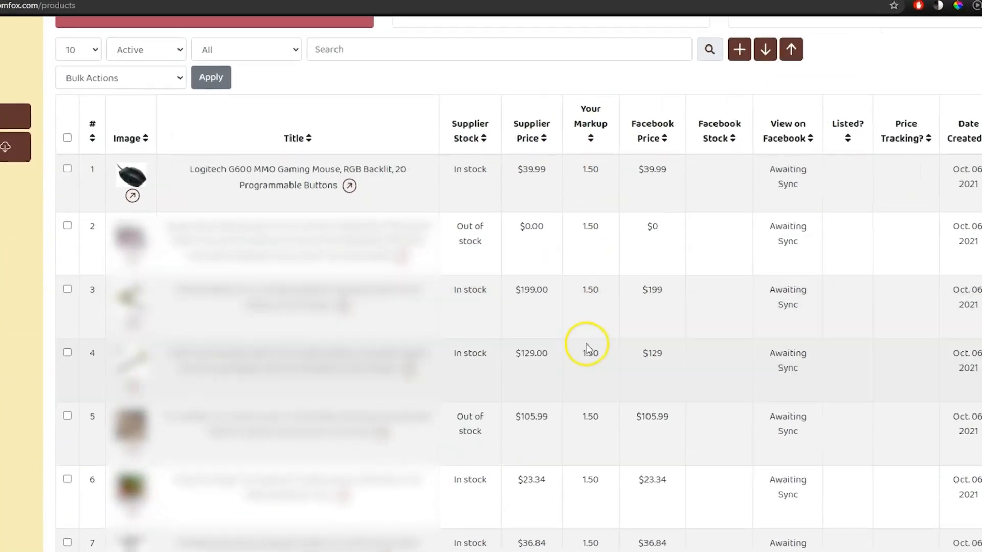
pyautogui.scroll(-4, 572, 404)
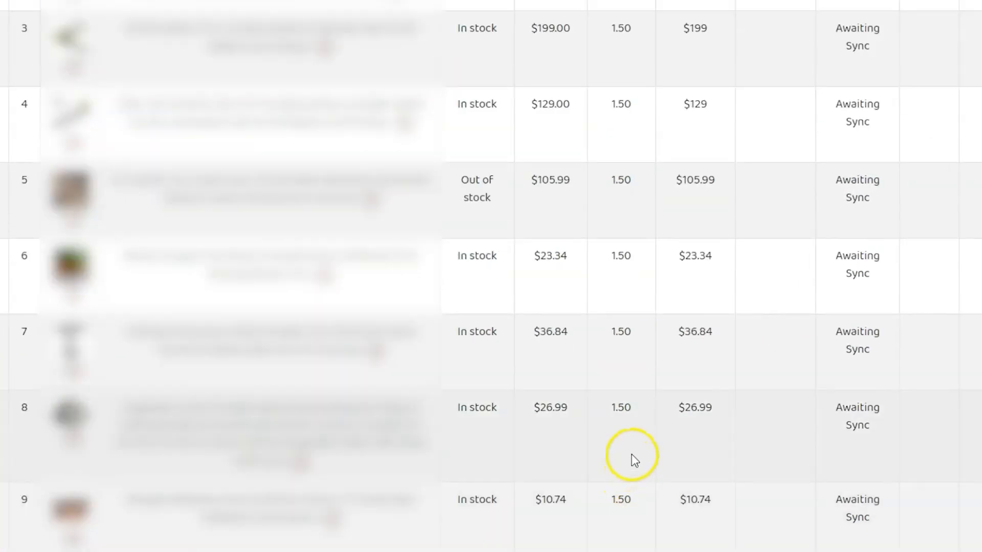
pyautogui.scroll(10, 562, 427)
pyautogui.scroll(-5, 575, 329)
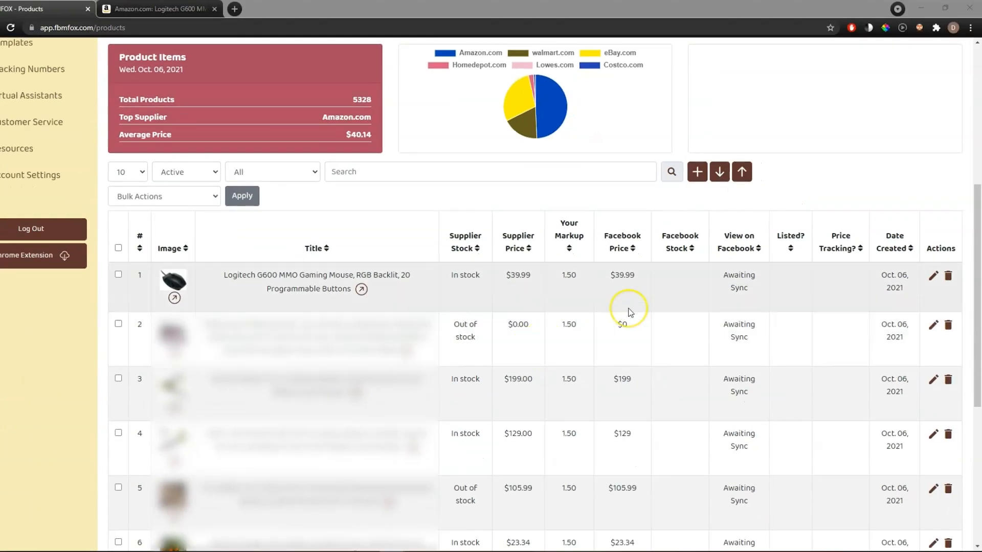
pyautogui.scroll(-6, 630, 312)
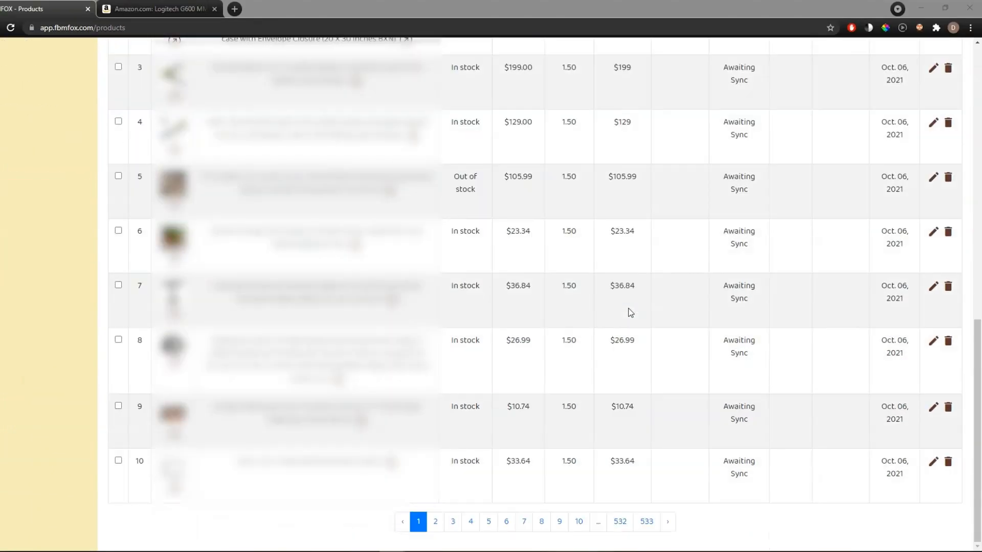
pyautogui.click(633, 287)
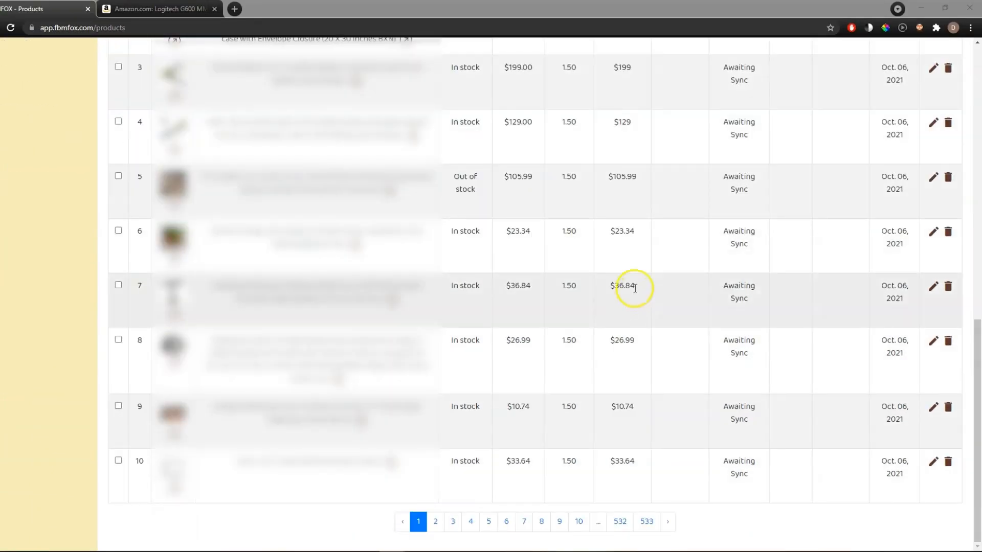